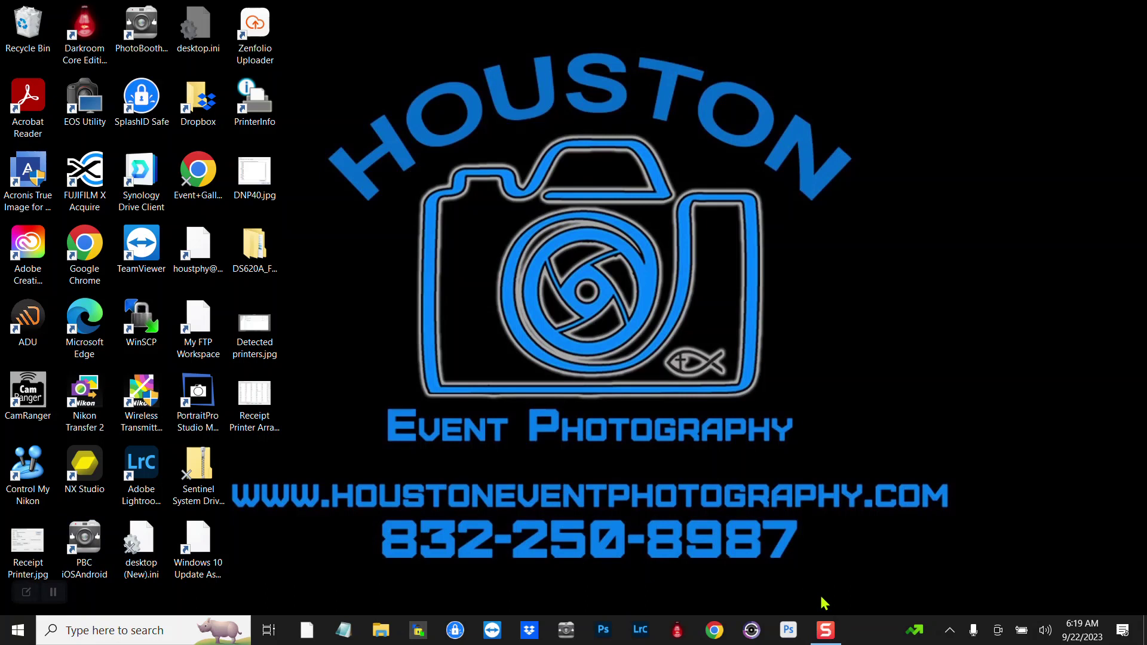
Step: Launch Darkroom Core Edition from its taskbar icon
{"action": "mouse_move", "coordinate": [829, 631]}
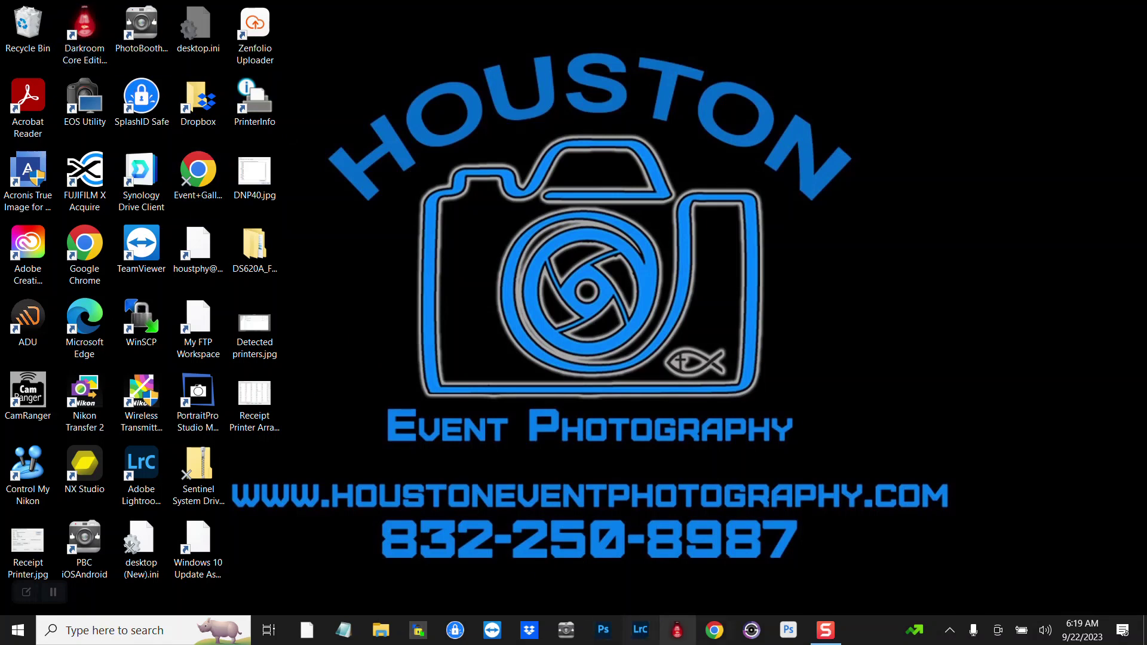
{"action": "left_click", "coordinate": [679, 631]}
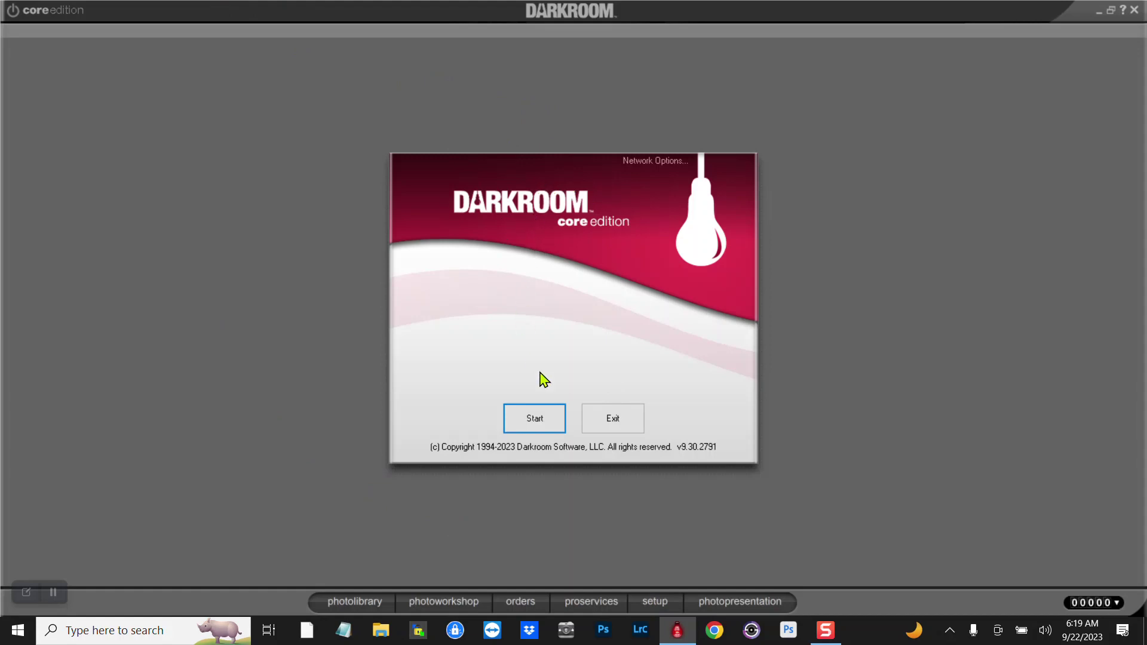
Step: Start the program from the splash screen and expand Events (20) in the PhotoLibrary tree
{"action": "left_click", "coordinate": [544, 418]}
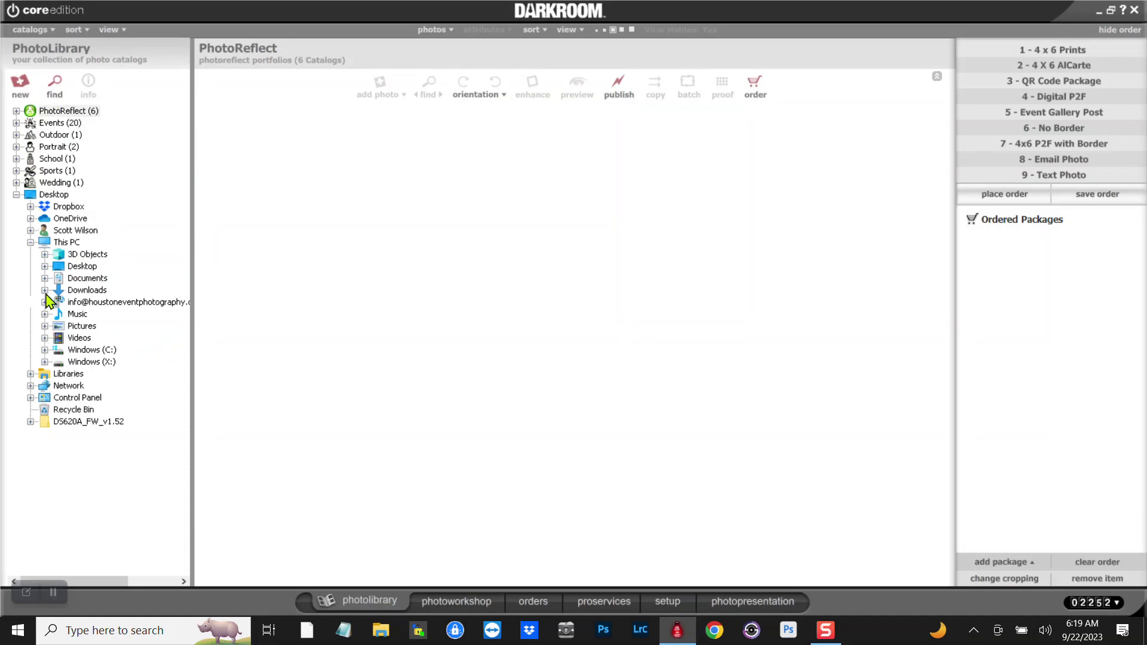
{"action": "left_click", "coordinate": [53, 124]}
{"action": "left_click", "coordinate": [16, 123]}
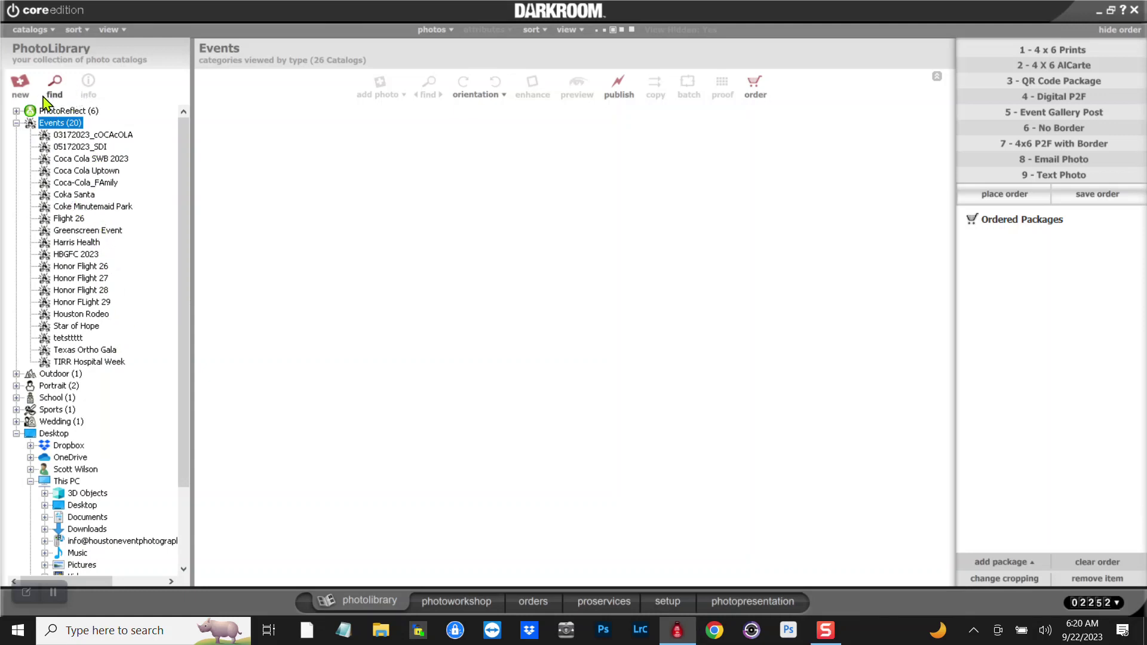
Step: Add a photo catalog with event name 'Golf Test' and open it in the photo workshop
{"action": "left_click", "coordinate": [20, 84]}
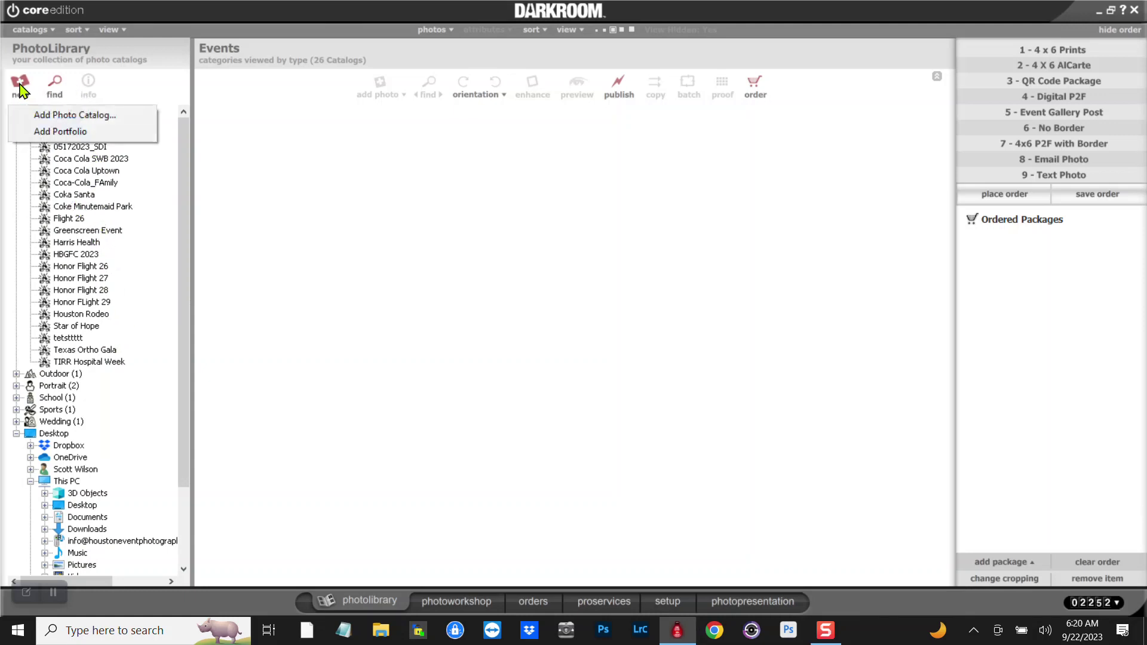
{"action": "left_click", "coordinate": [39, 115]}
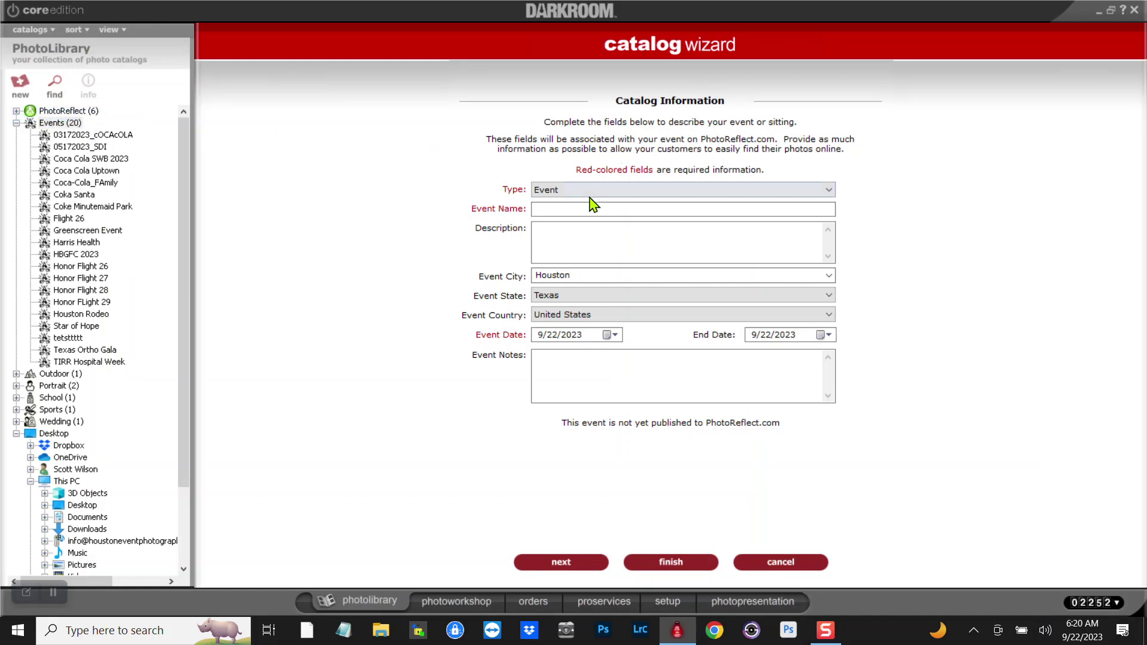
{"action": "left_click", "coordinate": [560, 206]}
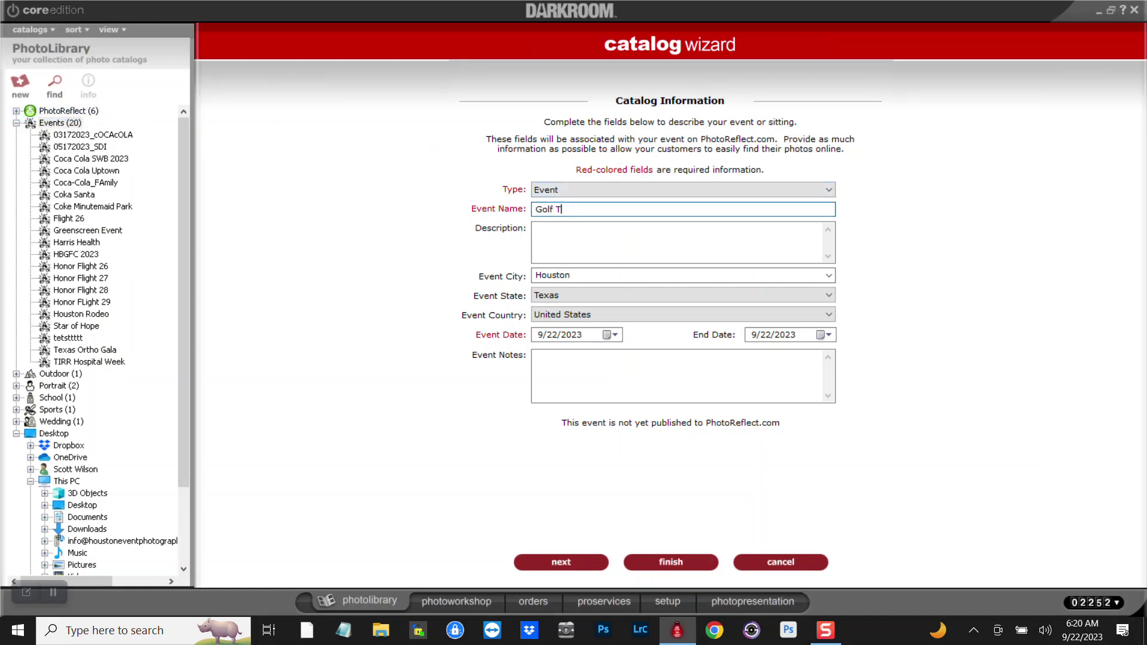
{"action": "type", "text": "Golf Test"}
{"action": "left_click", "coordinate": [671, 562]}
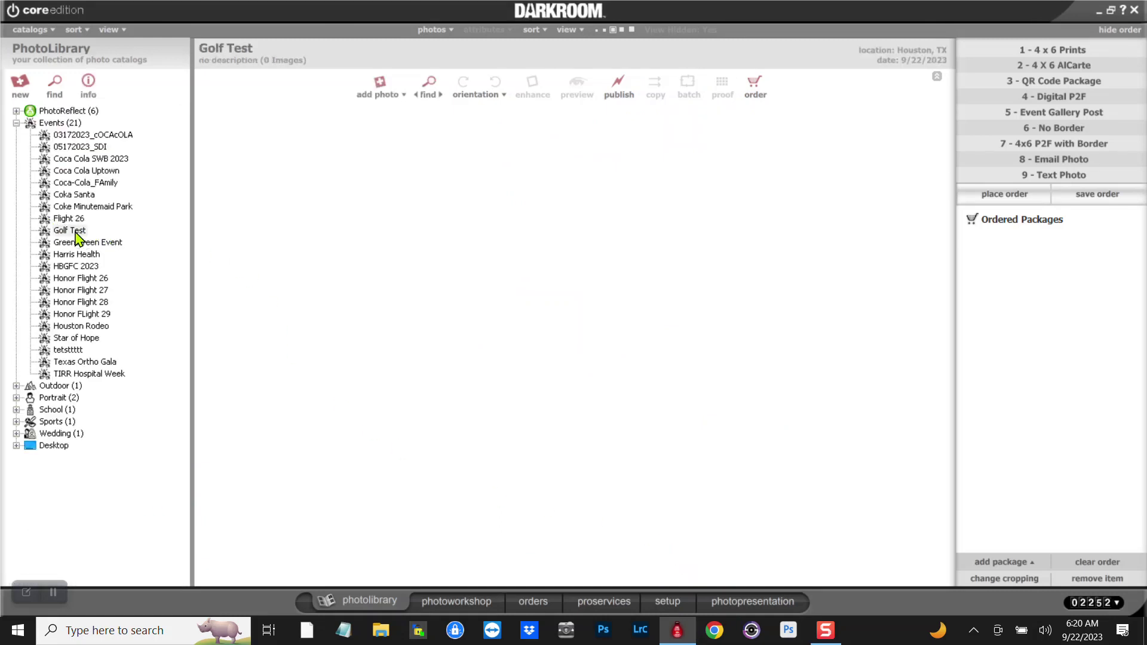
{"action": "left_click", "coordinate": [459, 600]}
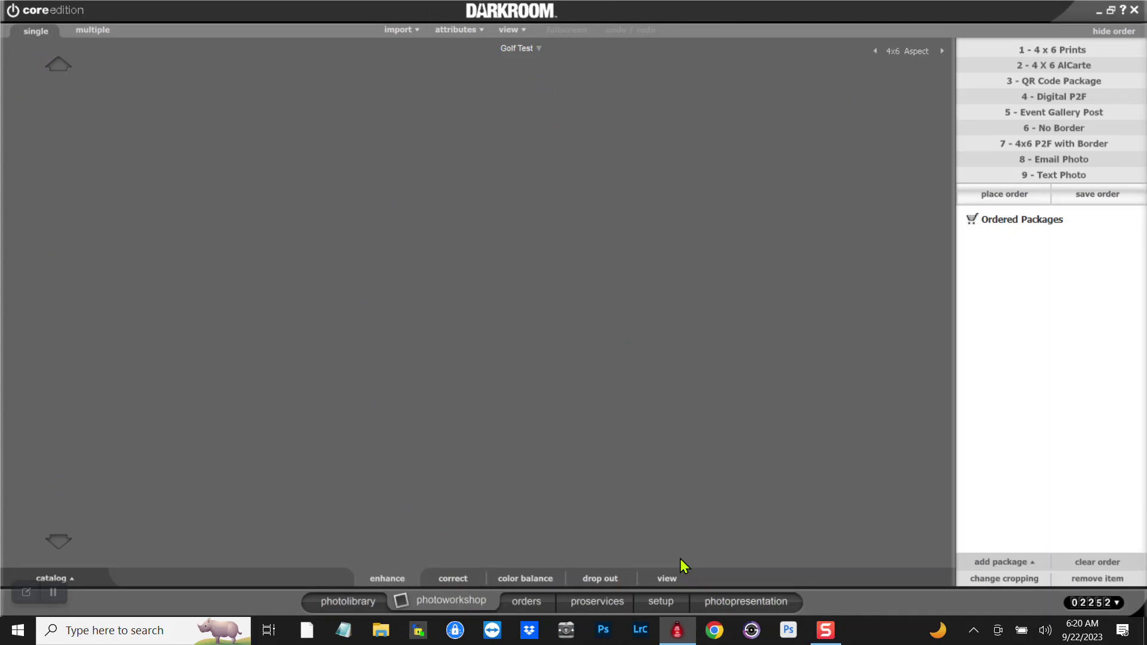
Step: Open the Camera Options page in the program setup
{"action": "left_click", "coordinate": [660, 602]}
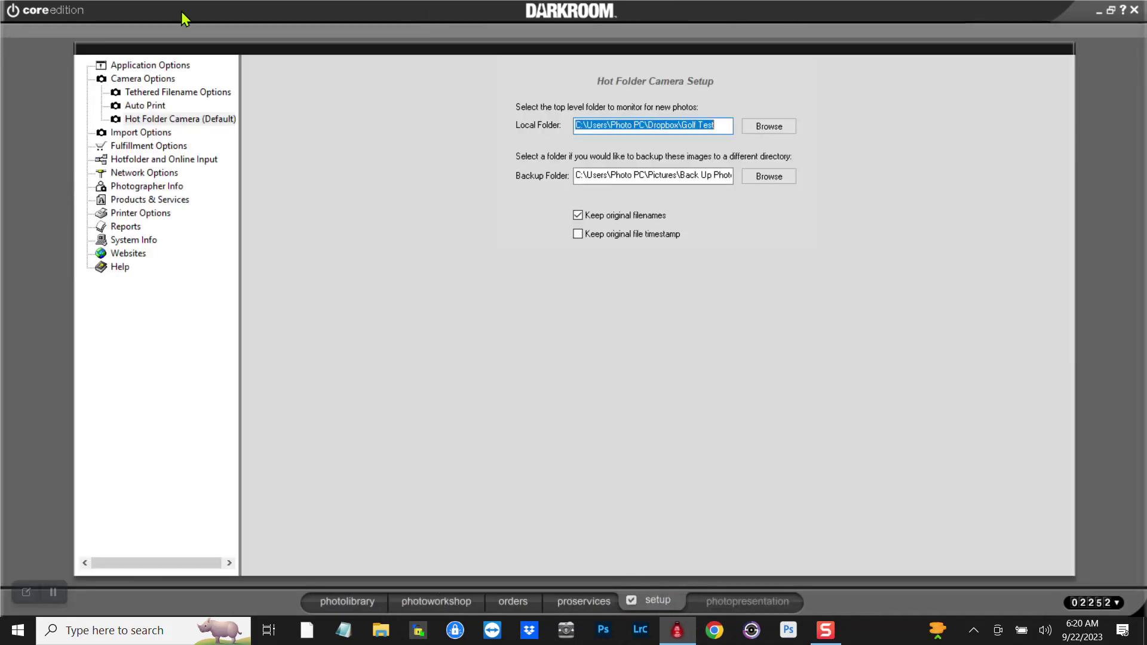
{"action": "double_click", "coordinate": [143, 79]}
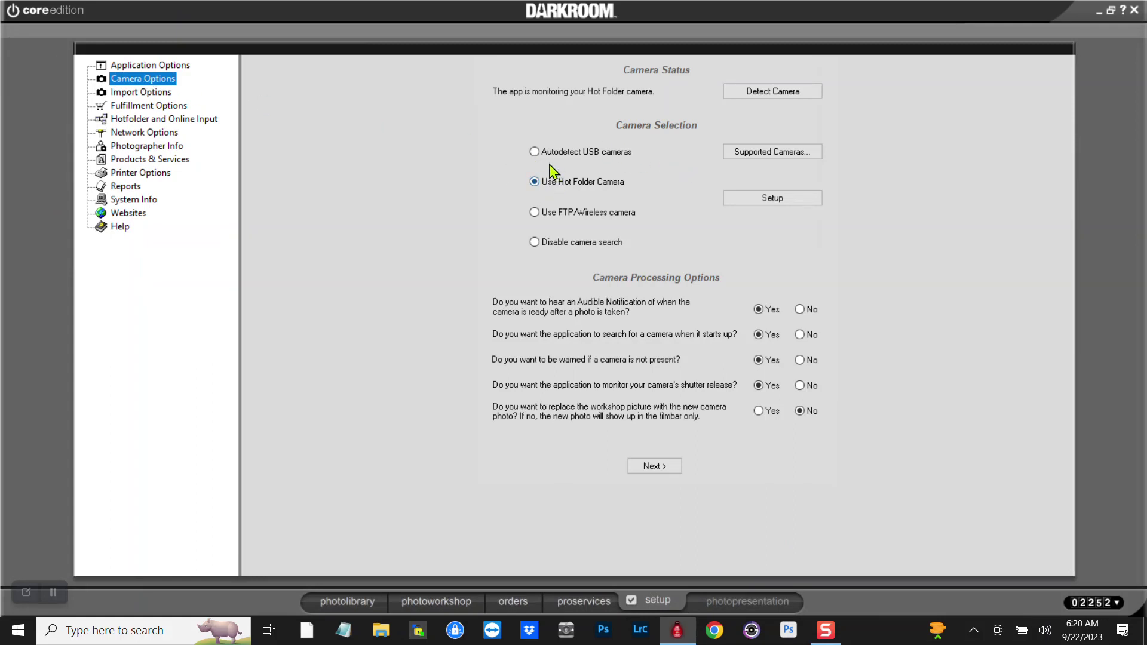
Step: Keep Use Hot Folder Camera as the camera source and open its hot folder setup
{"action": "left_click", "coordinate": [534, 152]}
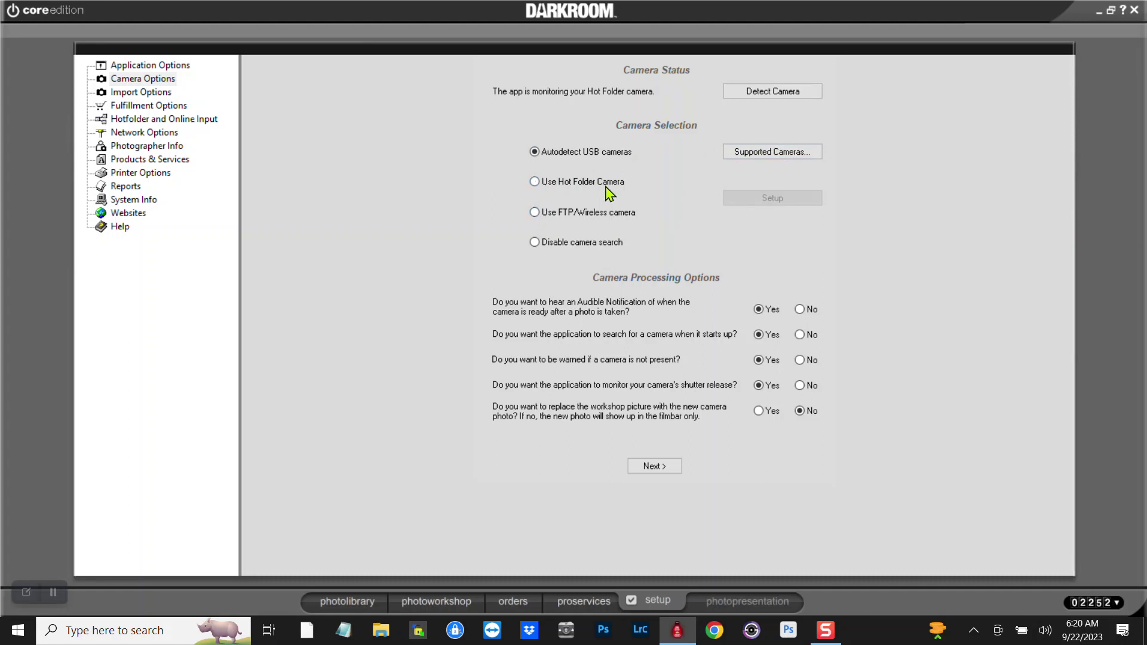
{"action": "left_click", "coordinate": [534, 182]}
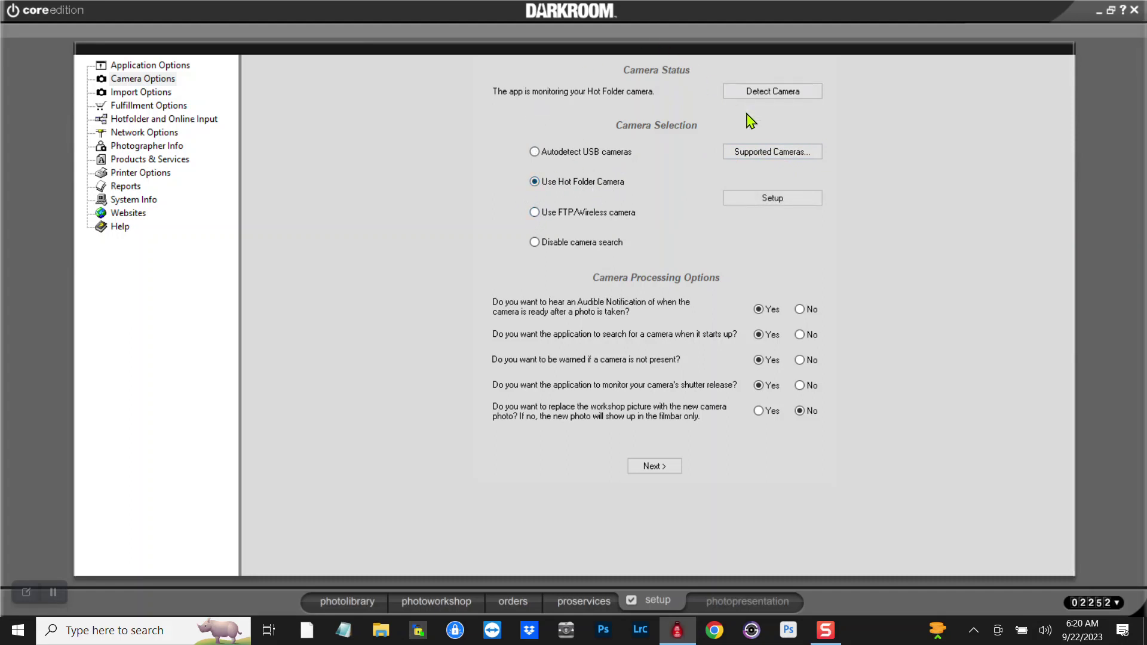
{"action": "left_click", "coordinate": [767, 200]}
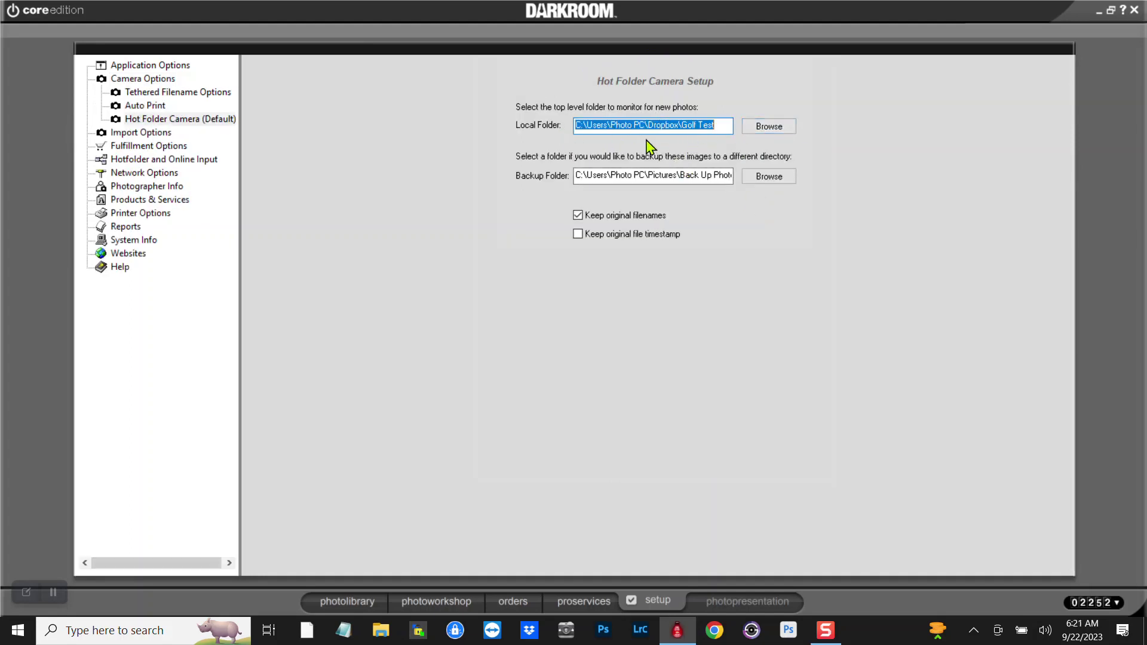
Step: Set the hot folder's Local Folder to Dropbox > Golf Test
{"action": "left_click", "coordinate": [769, 126]}
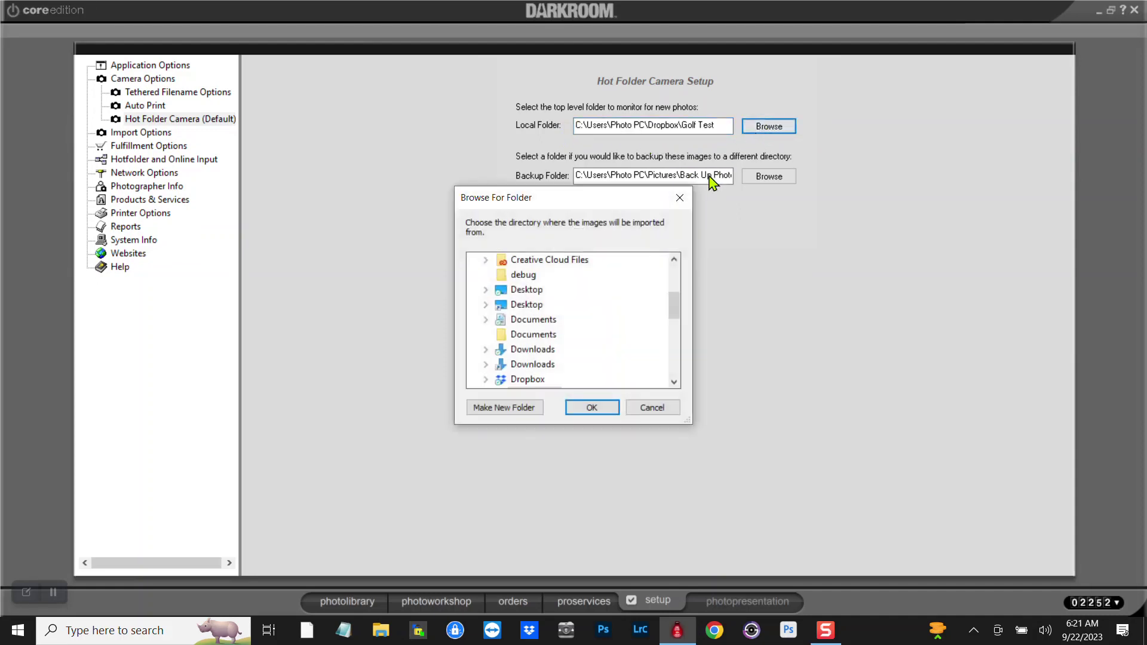
{"action": "mouse_move", "coordinate": [676, 305]}
{"action": "left_mouse_down"}
{"action": "mouse_move", "coordinate": [681, 346]}
{"action": "mouse_move", "coordinate": [686, 276]}
{"action": "mouse_move", "coordinate": [686, 356]}
{"action": "mouse_move", "coordinate": [686, 299]}
{"action": "mouse_move", "coordinate": [689, 319]}
{"action": "left_mouse_up"}
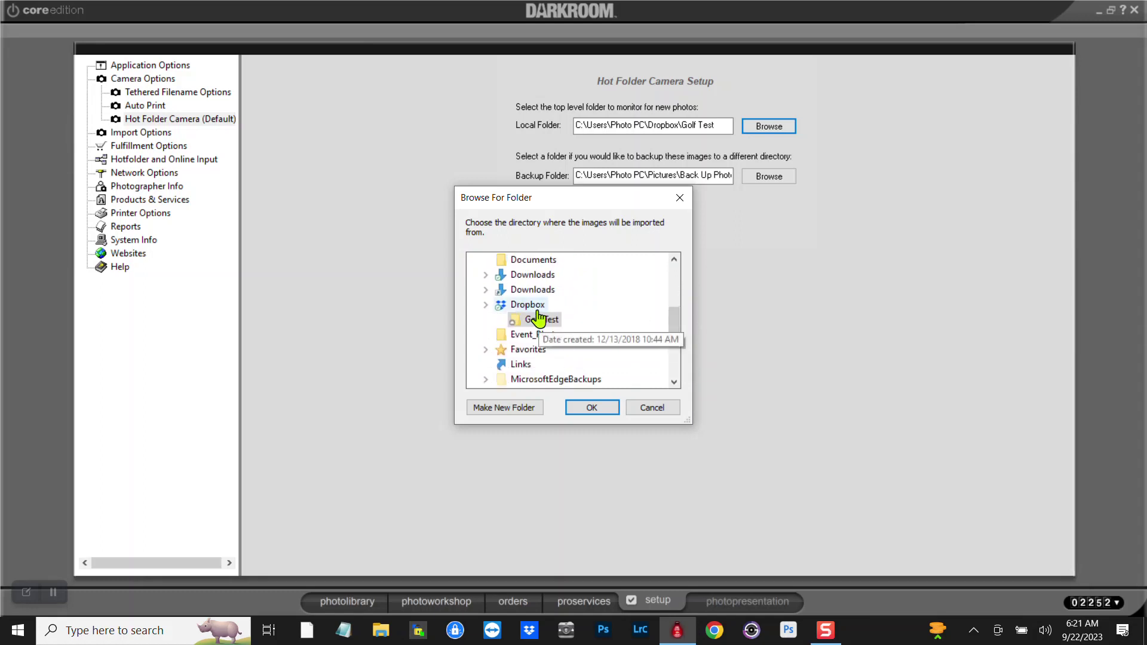
{"action": "left_click", "coordinate": [537, 318]}
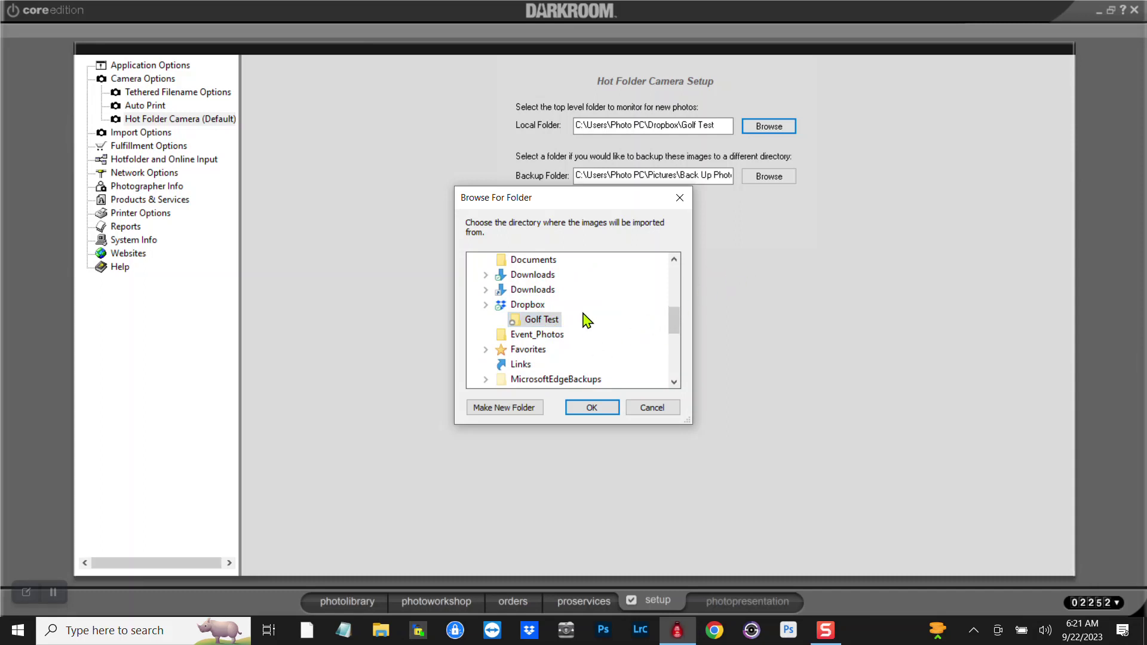
{"action": "left_click", "coordinate": [599, 412]}
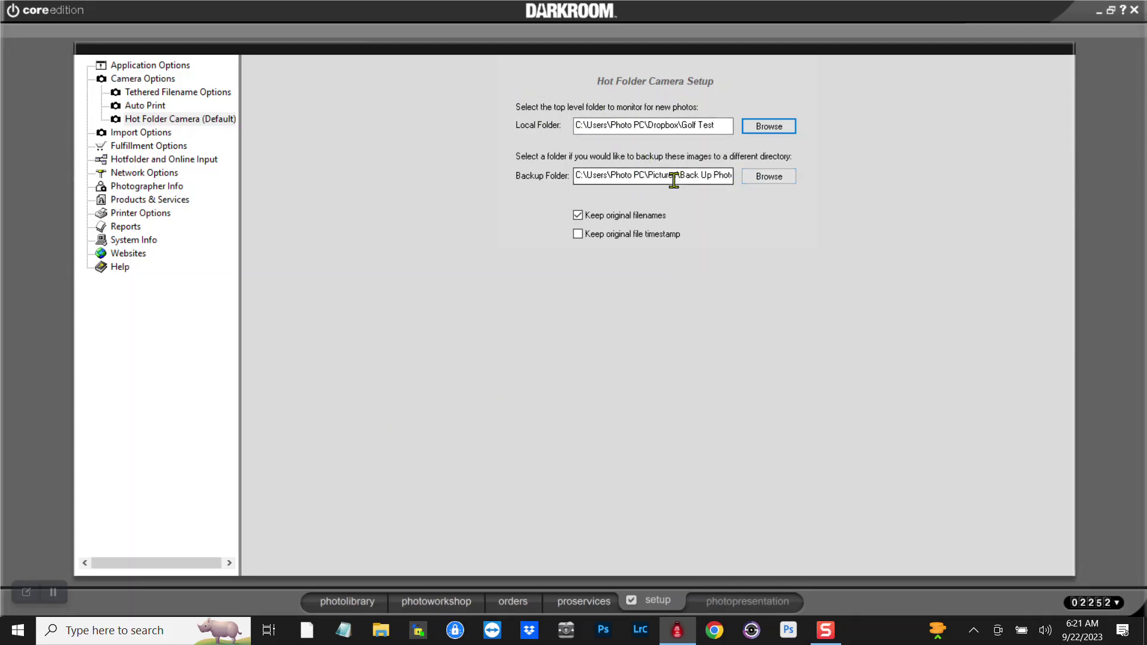
Step: Keep Back Up Photos as the backup folder and go back to the Golf Test photo workshop
{"action": "left_click", "coordinate": [769, 181]}
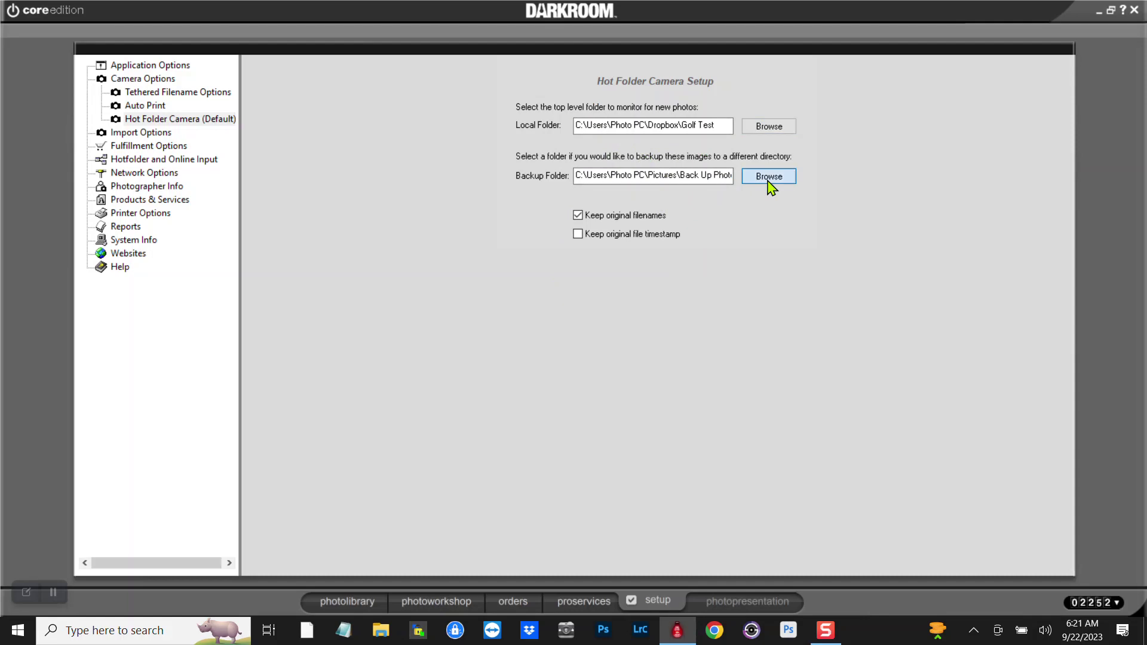
{"action": "scroll", "coordinate": [669, 285], "scroll_direction": "down", "scroll_amount": 6}
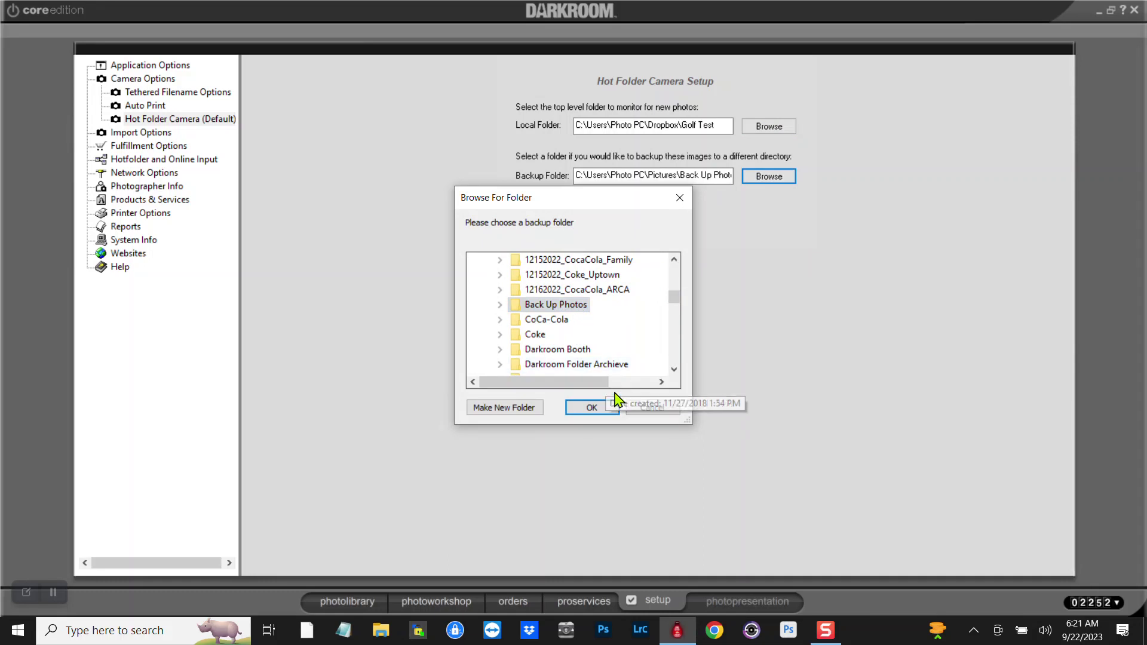
{"action": "left_click", "coordinate": [588, 407]}
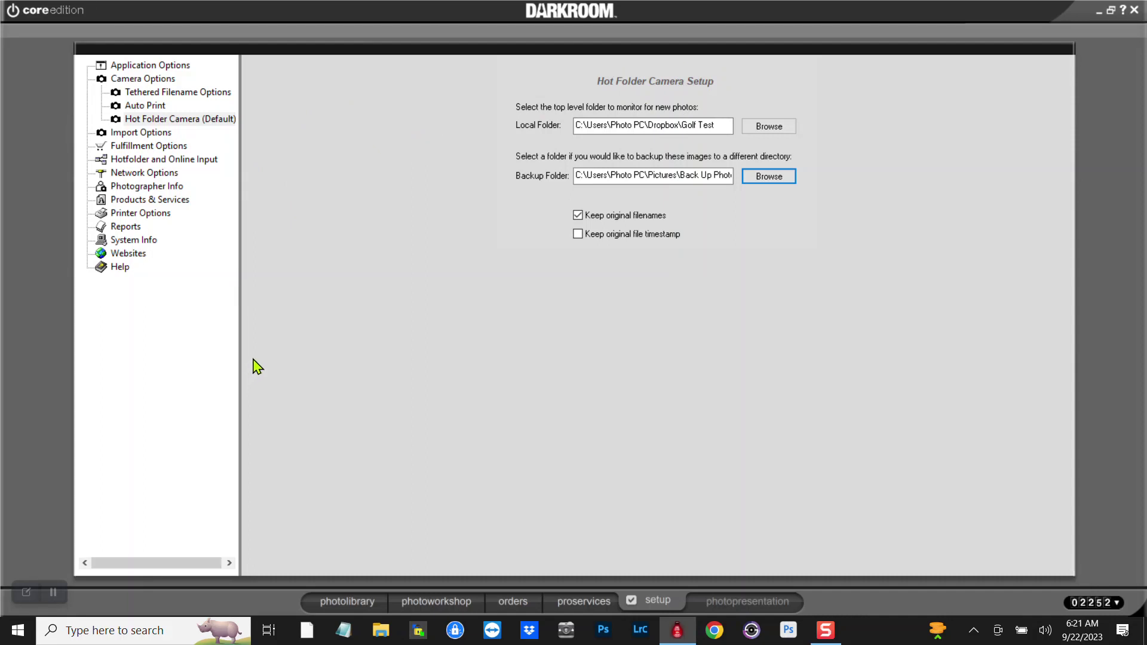
{"action": "left_click", "coordinate": [425, 603]}
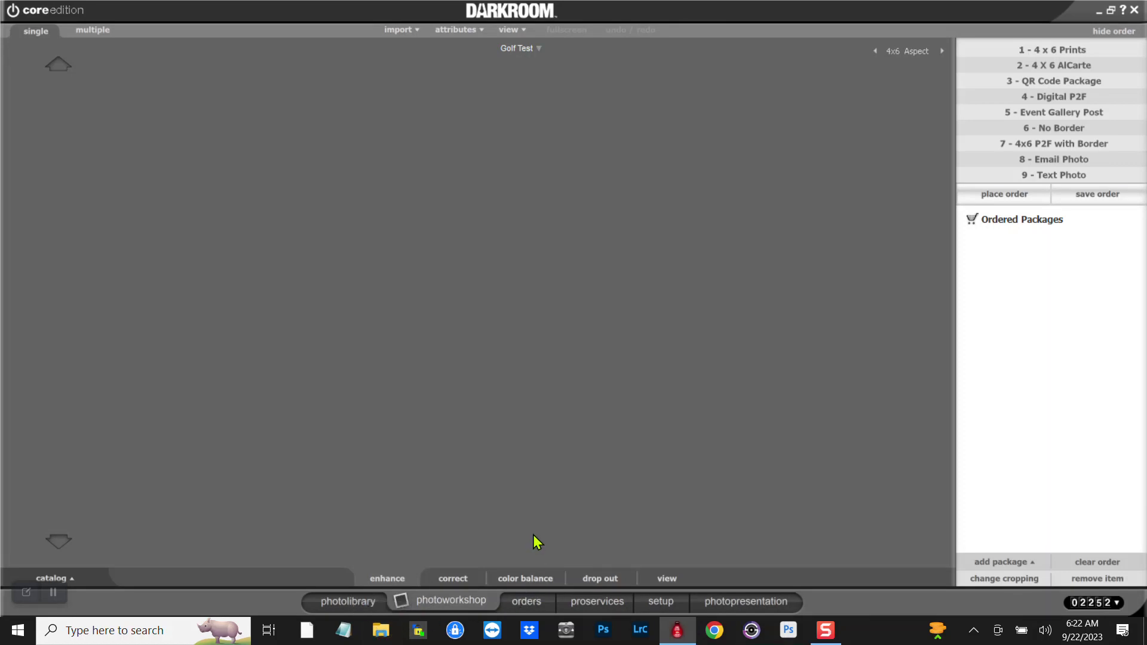
Step: Show the Orders area's new orders list with its 13 saved orders
{"action": "left_click", "coordinate": [535, 603]}
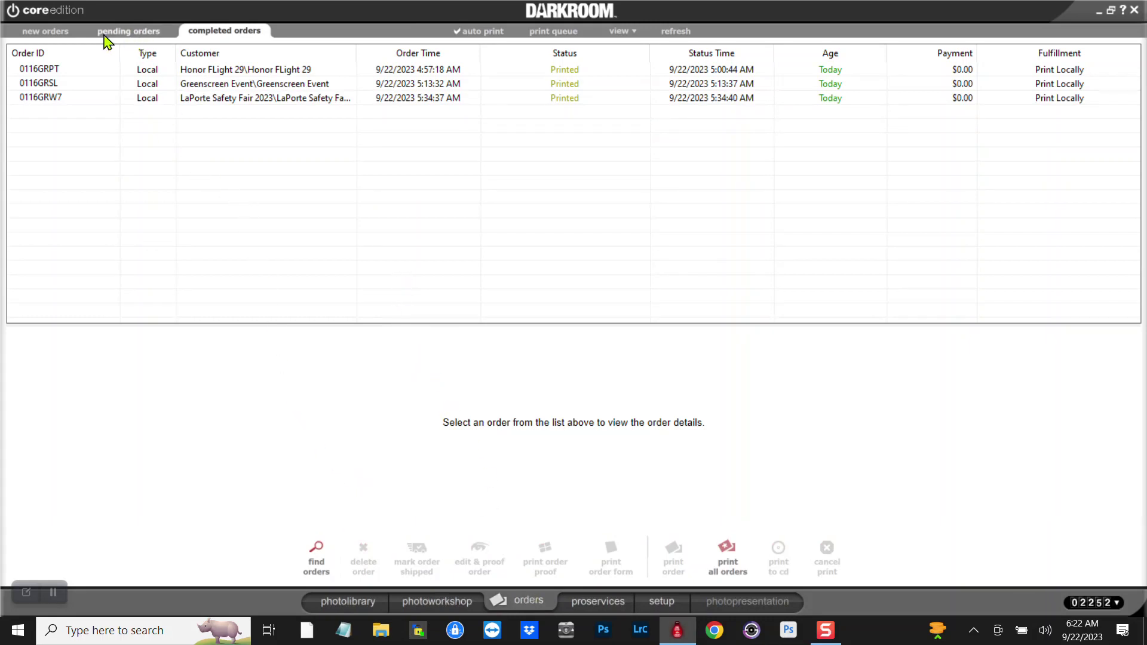
{"action": "left_click", "coordinate": [60, 34]}
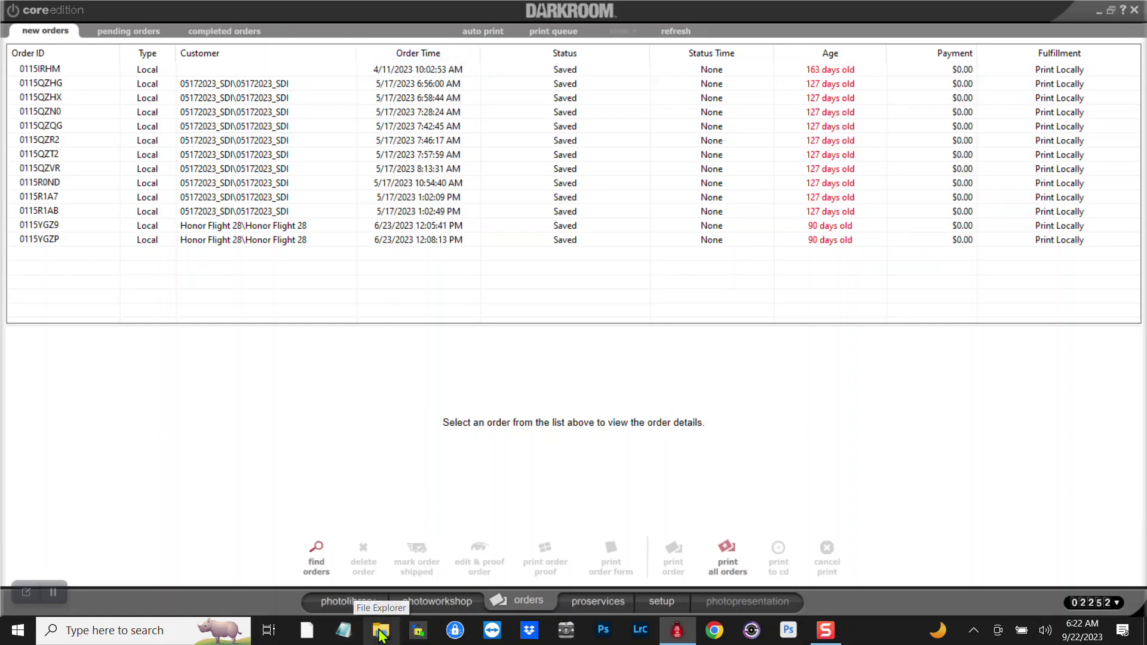
Step: In File Explorer, open the golfer's Edits folder under Pictures
{"action": "left_click", "coordinate": [380, 632]}
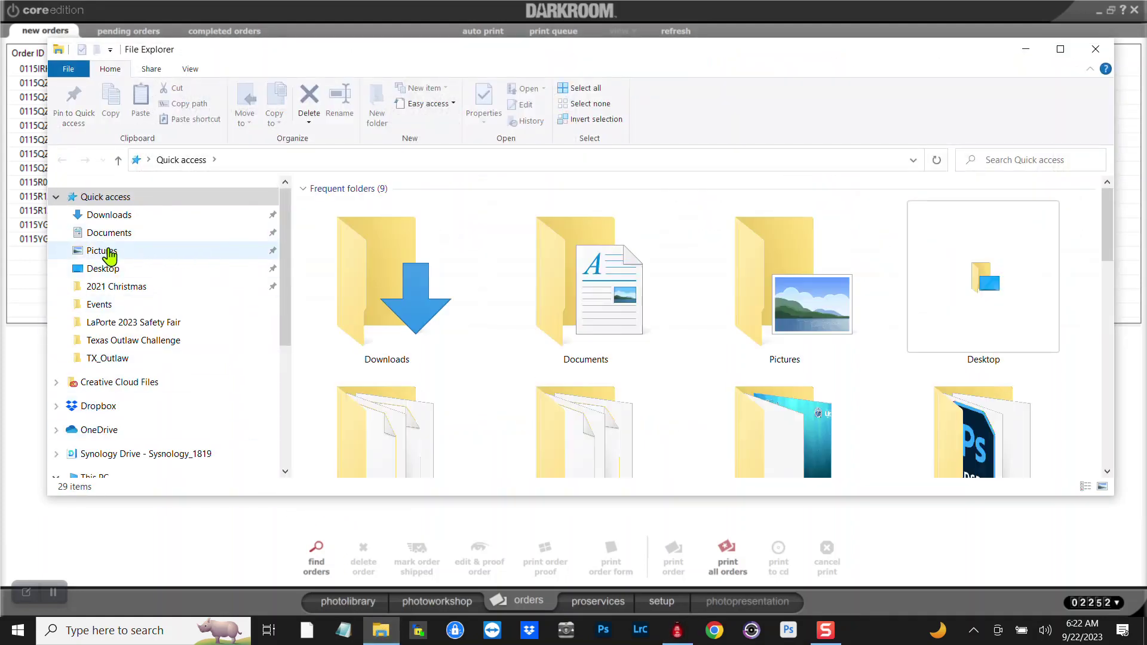
{"action": "left_click", "coordinate": [109, 252]}
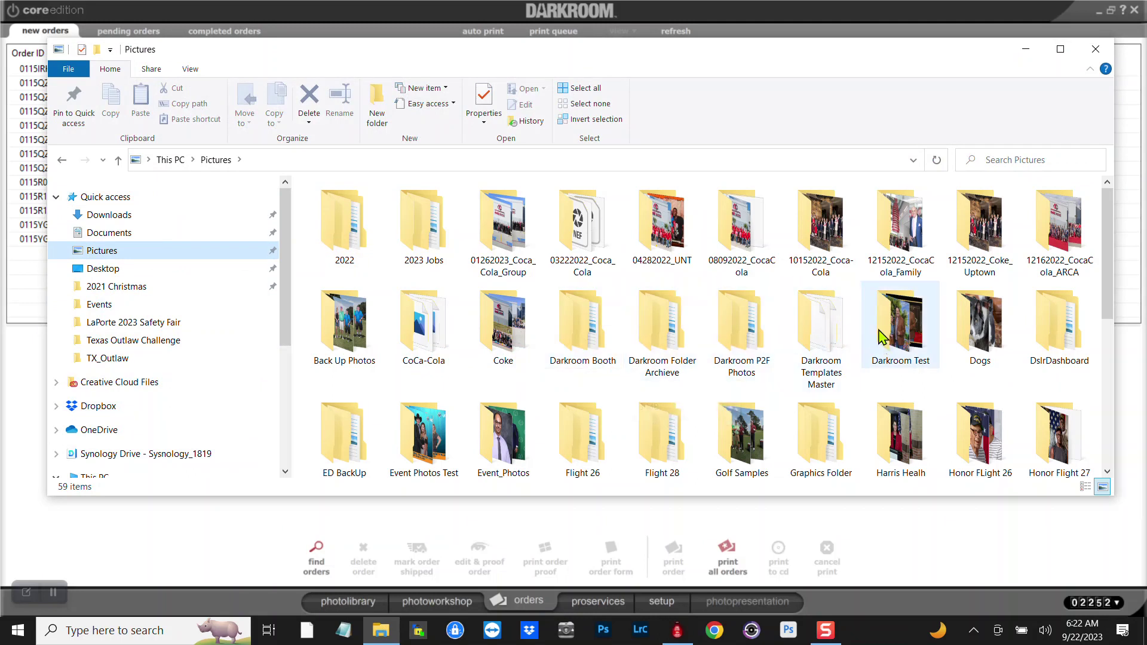
{"action": "scroll", "coordinate": [896, 322], "scroll_direction": "down", "scroll_amount": 2}
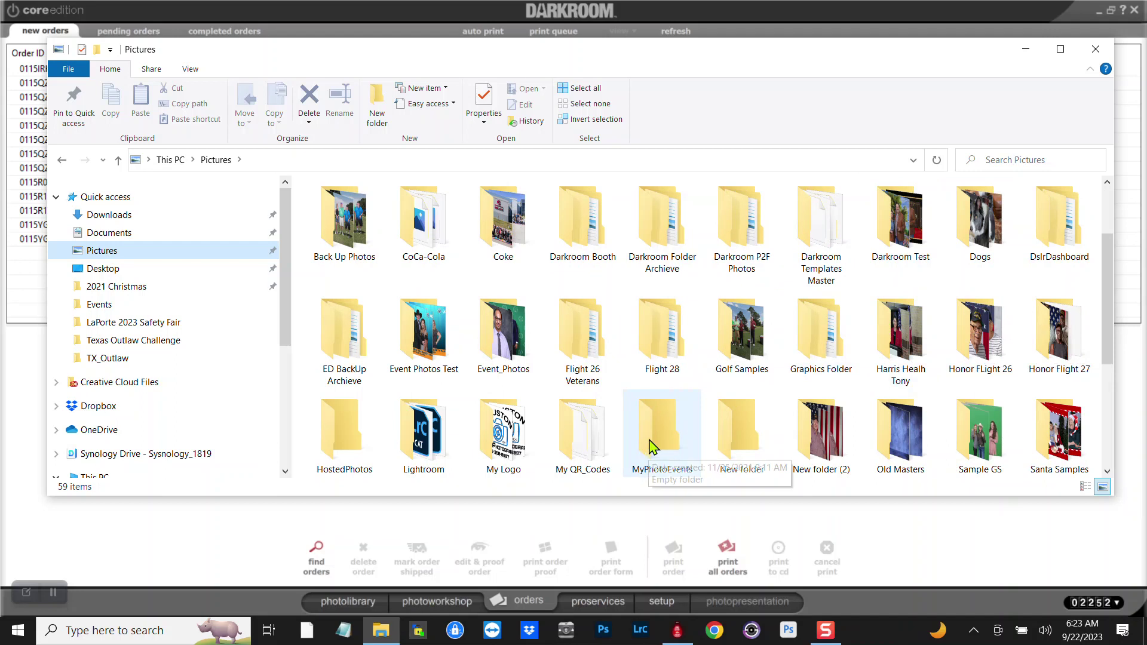
{"action": "scroll", "coordinate": [599, 437], "scroll_direction": "down", "scroll_amount": 3}
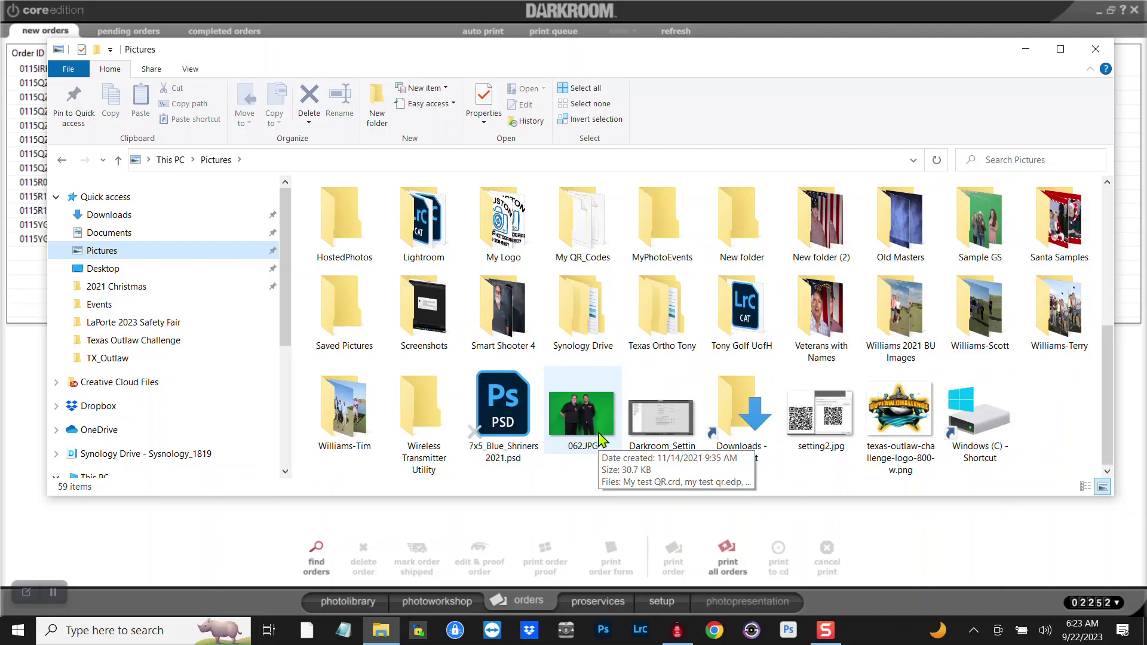
{"action": "double_click", "coordinate": [346, 413]}
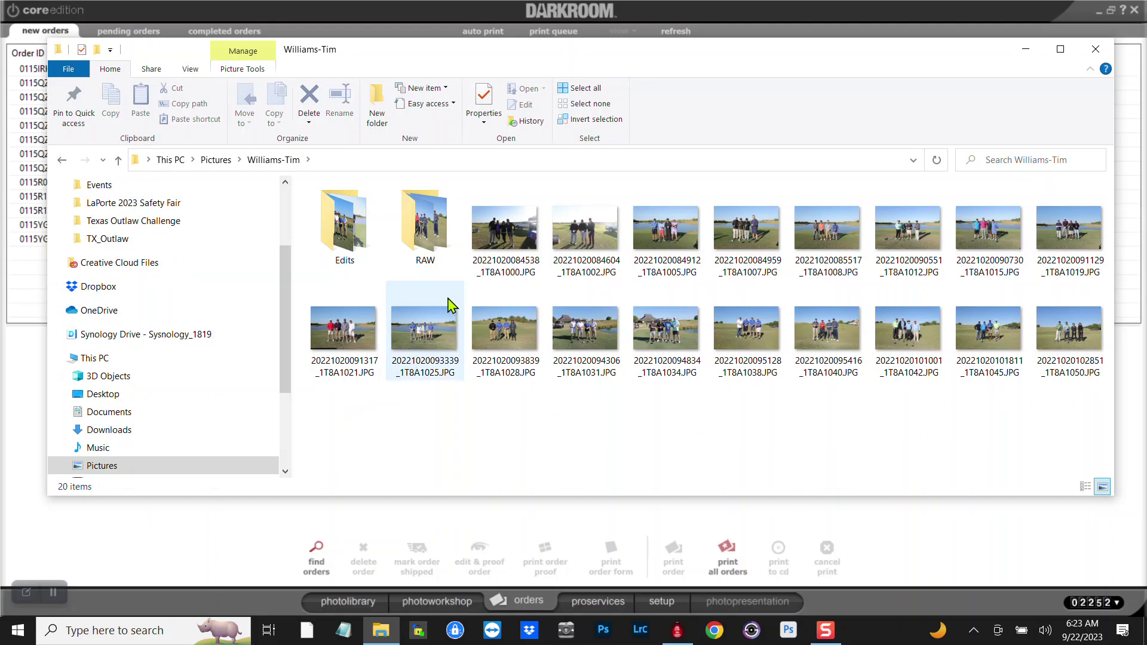
{"action": "double_click", "coordinate": [346, 224]}
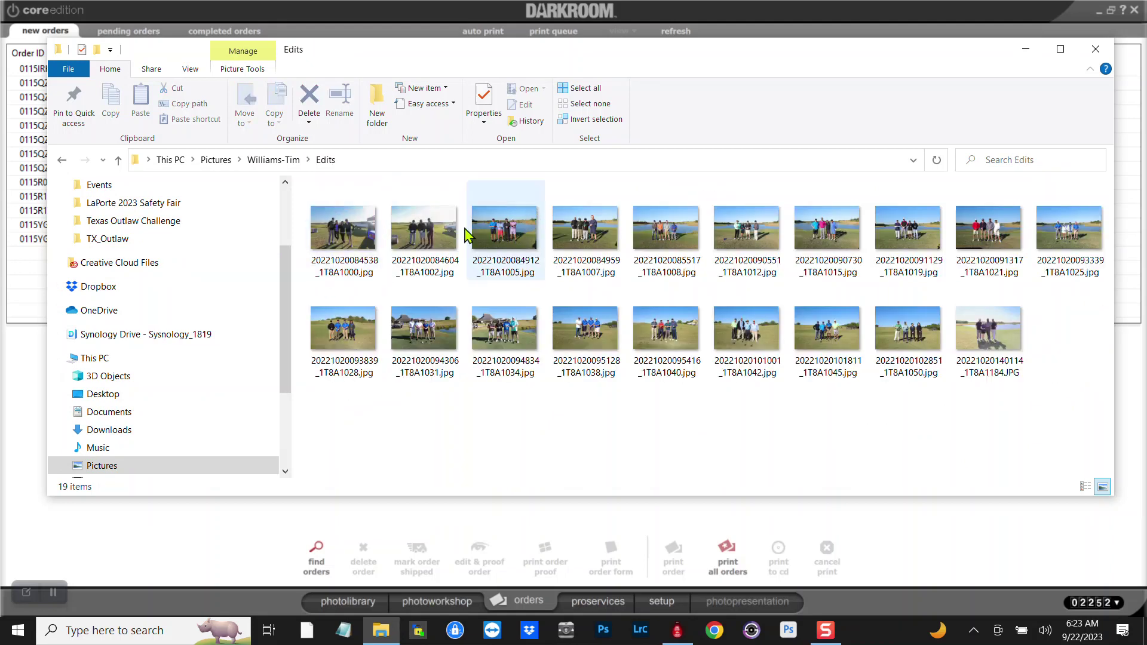
Step: Select six edited golf photos and copy them
{"action": "left_click", "coordinate": [499, 225]}
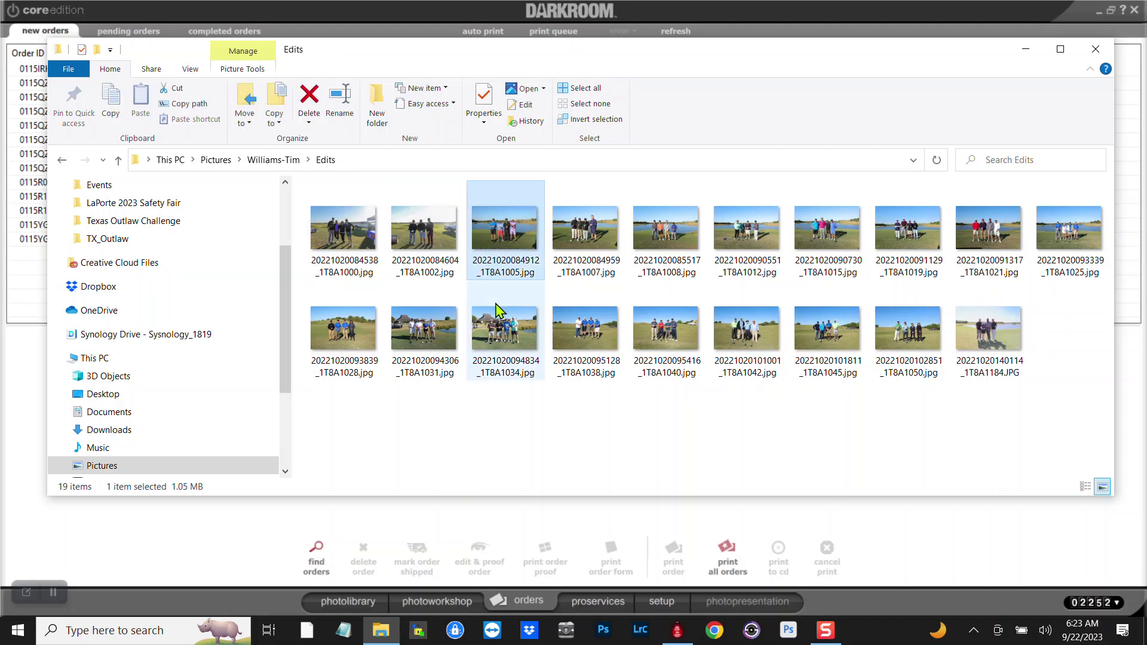
{"action": "left_click", "coordinate": [498, 325], "text": "ctrl"}
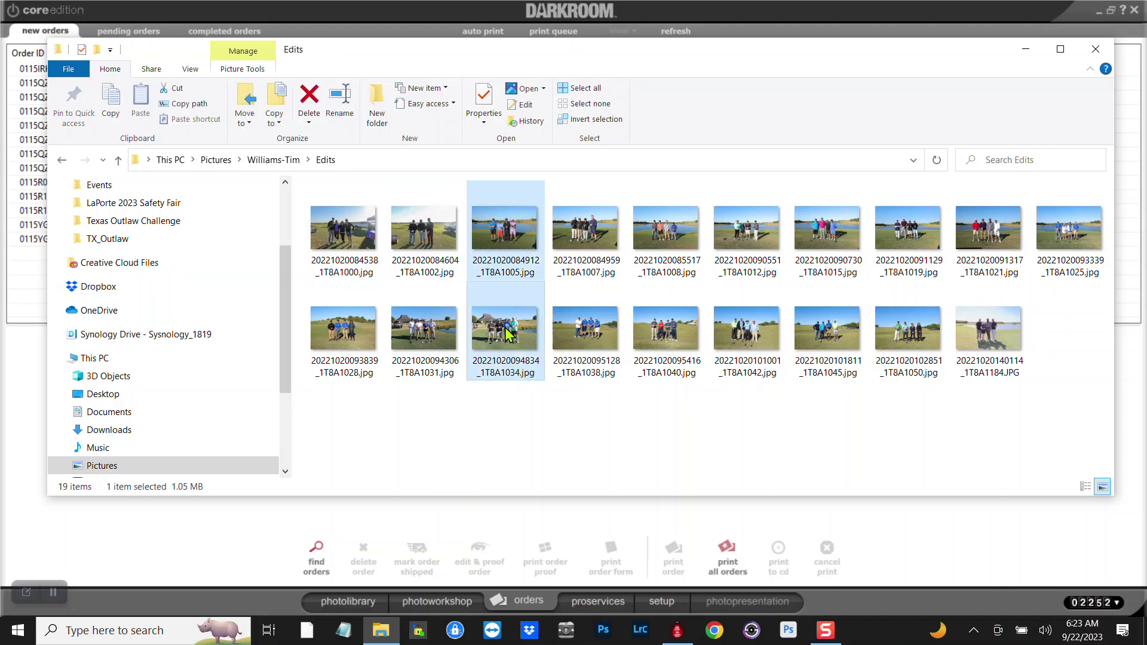
{"action": "left_click", "coordinate": [583, 317], "text": "ctrl"}
{"action": "left_click", "coordinate": [738, 324], "text": "ctrl"}
{"action": "left_click", "coordinate": [845, 231], "text": "ctrl"}
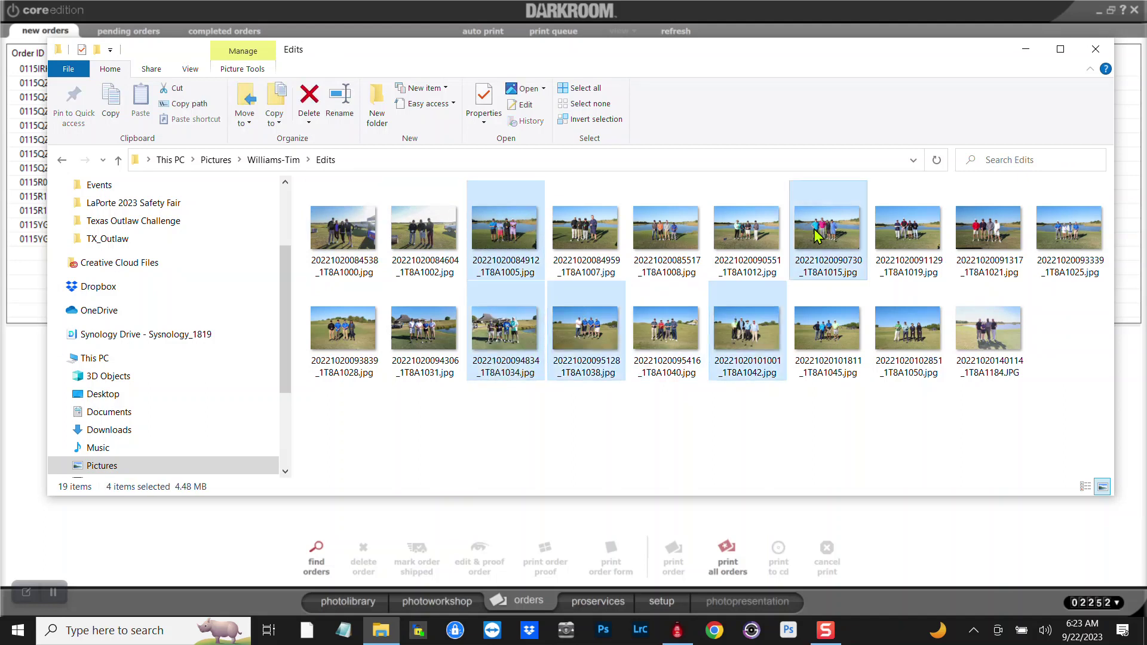
{"action": "left_click", "coordinate": [918, 214], "text": "ctrl"}
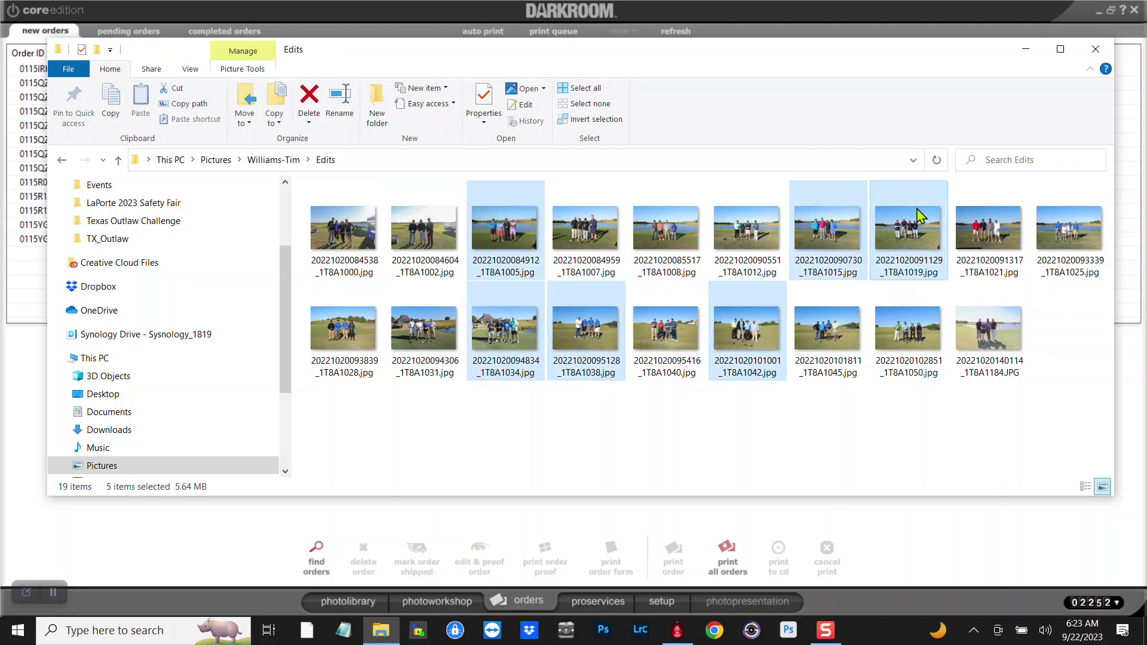
{"action": "right_click", "coordinate": [840, 227]}
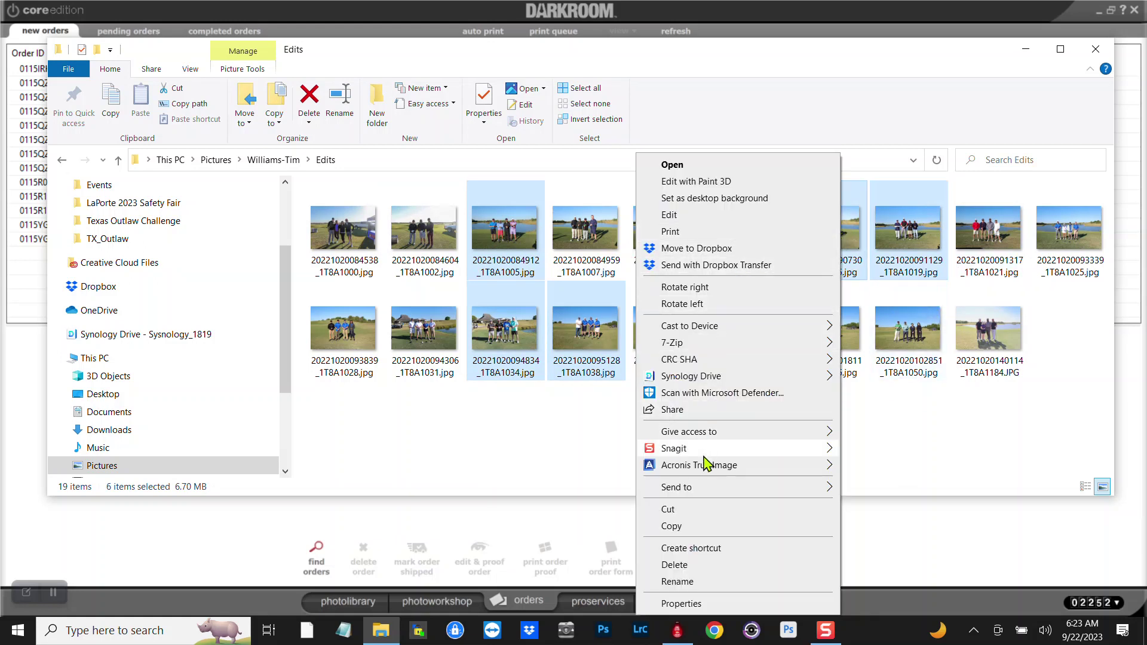
{"action": "left_click", "coordinate": [671, 526]}
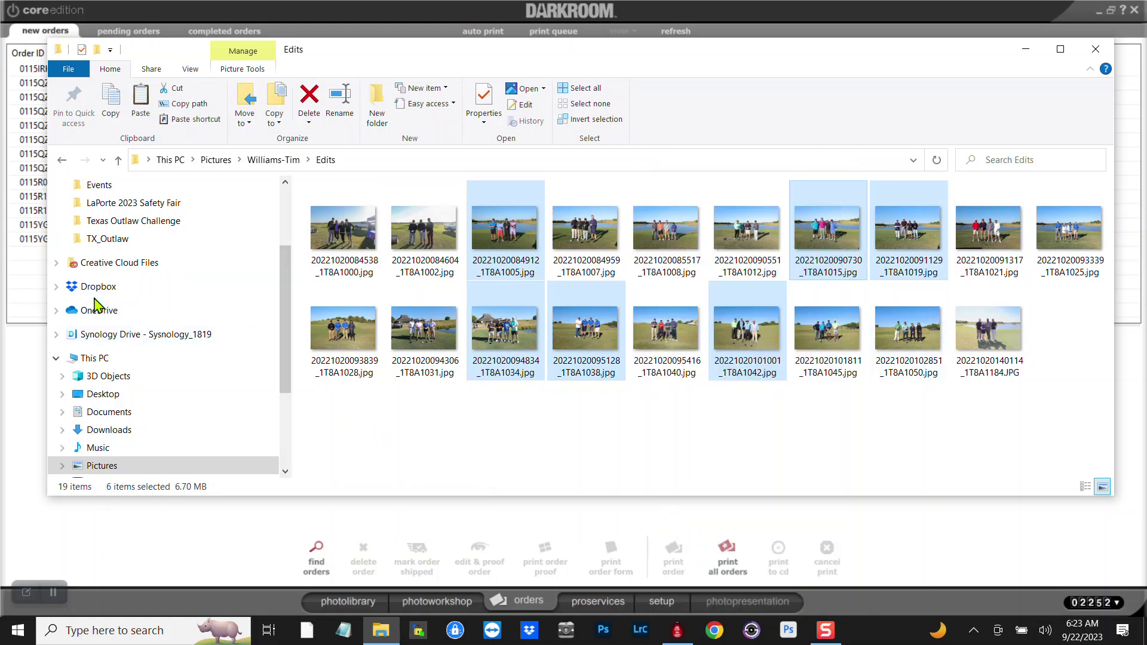
Step: Paste the six photos into Dropbox > Golf Test and close File Explorer
{"action": "left_click", "coordinate": [57, 287]}
{"action": "scroll", "coordinate": [225, 263], "scroll_direction": "down", "scroll_amount": 3}
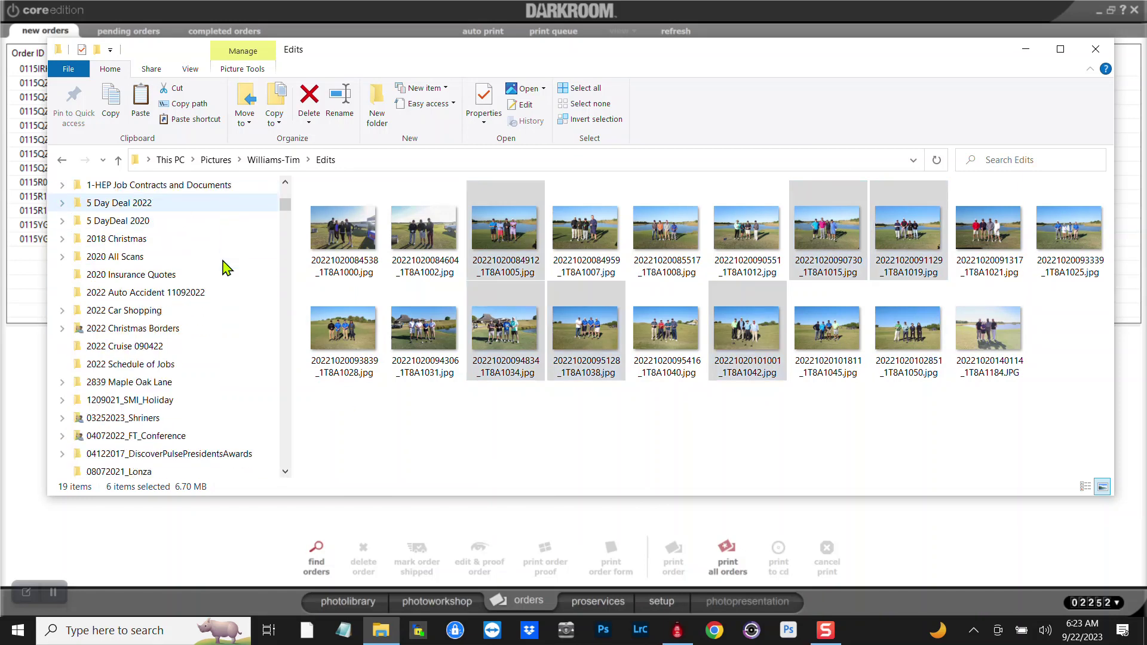
{"action": "scroll", "coordinate": [226, 268], "scroll_direction": "down", "scroll_amount": 2}
{"action": "left_click_drag", "start_coordinate": [285, 209], "coordinate": [281, 296]}
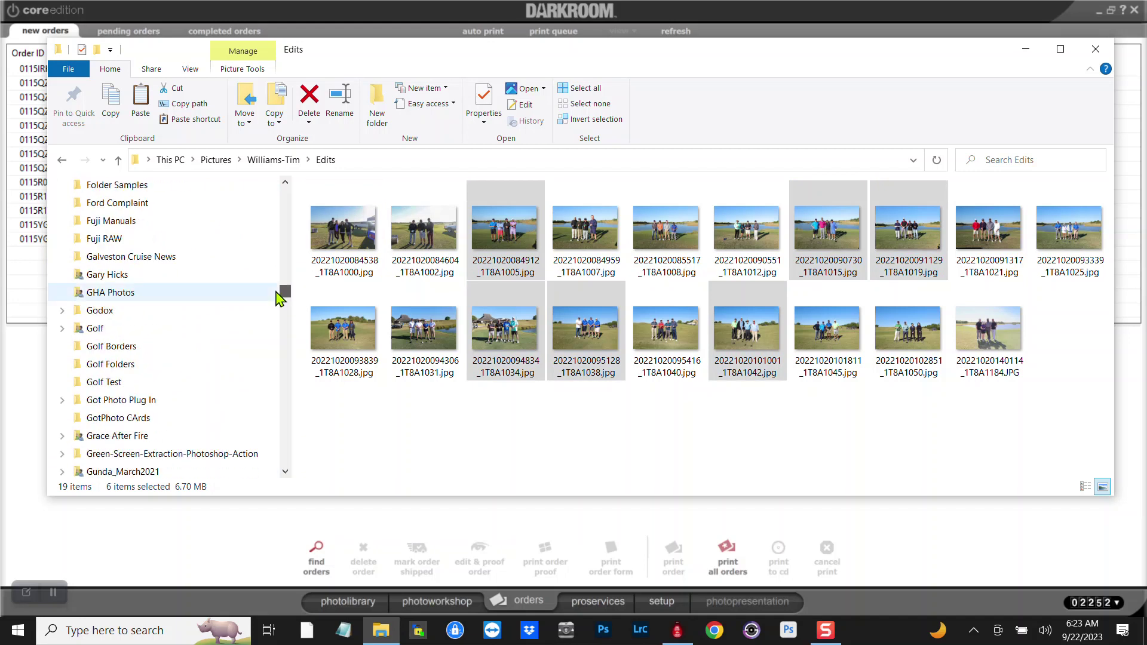
{"action": "left_click", "coordinate": [119, 380]}
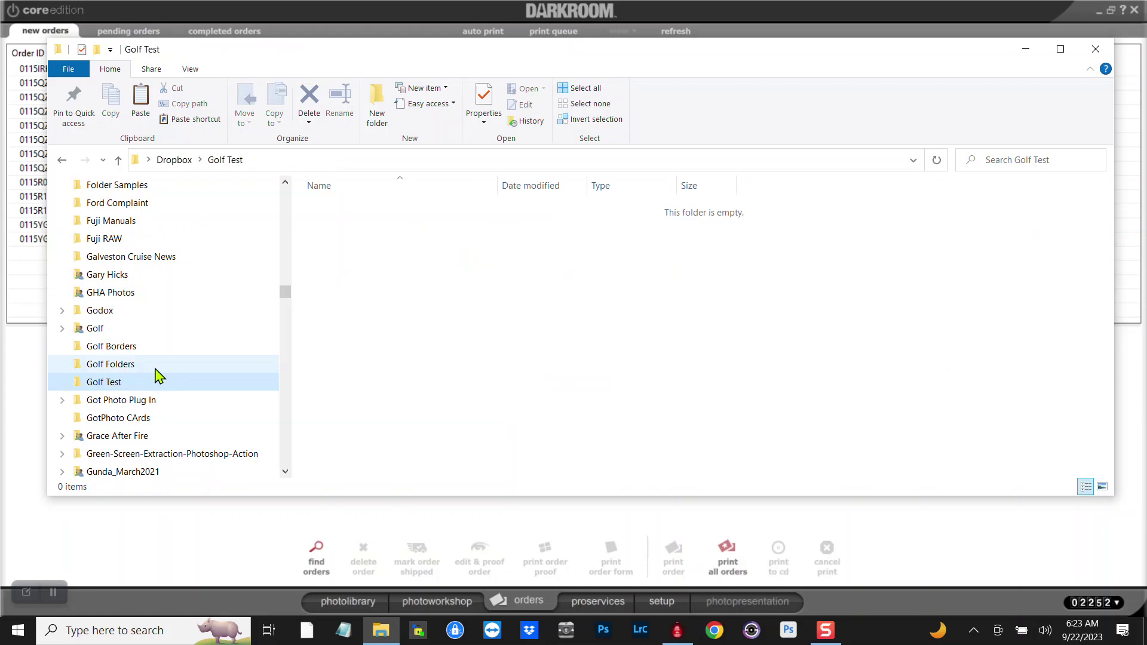
{"action": "key", "text": "ctrl+v"}
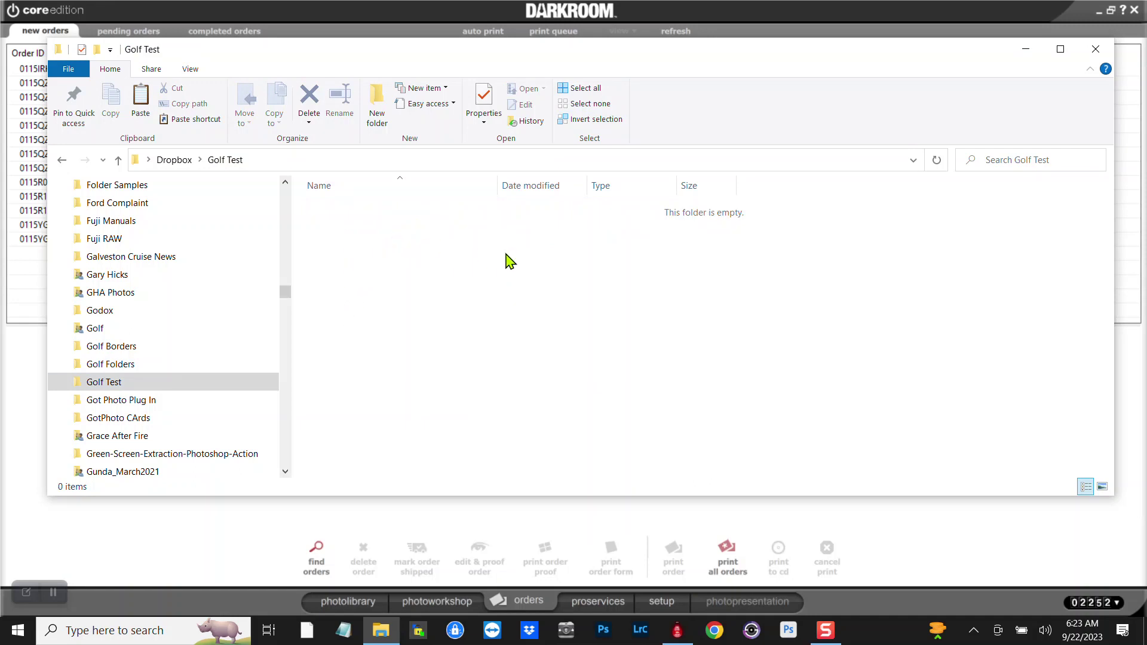
{"action": "left_click", "coordinate": [1095, 49]}
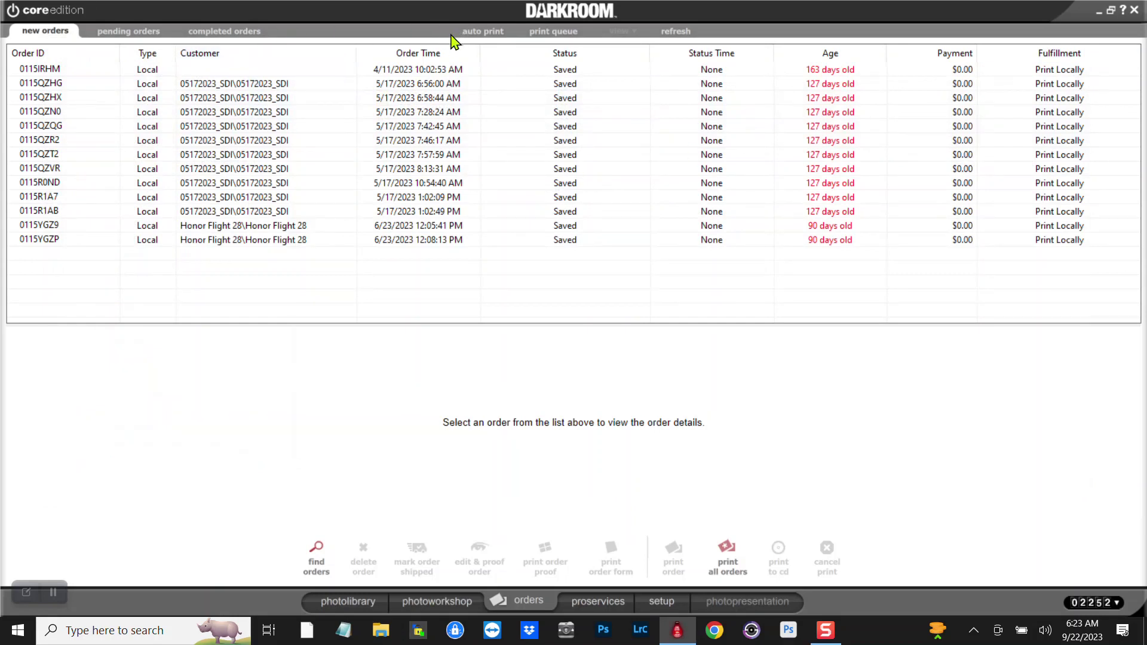
Step: Turn on auto print in the Orders area
{"action": "left_click", "coordinate": [472, 32]}
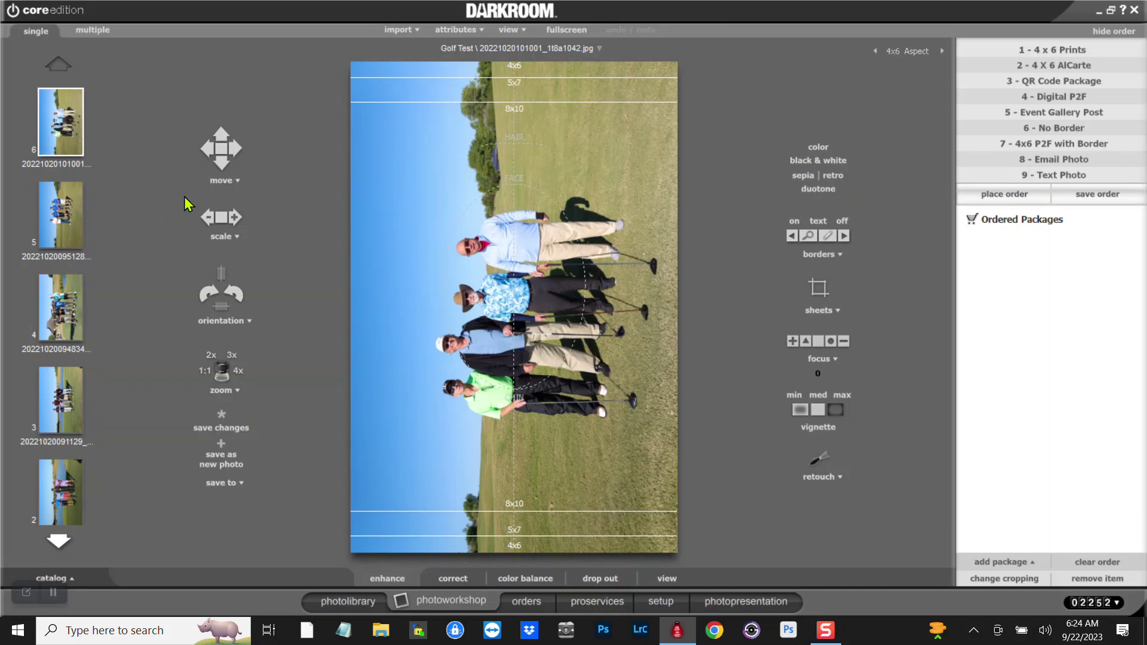
Step: Turn Golf Test photos 6, 5, 4 and 3 upright to landscape, ending on photo 3
{"action": "left_click", "coordinate": [205, 291]}
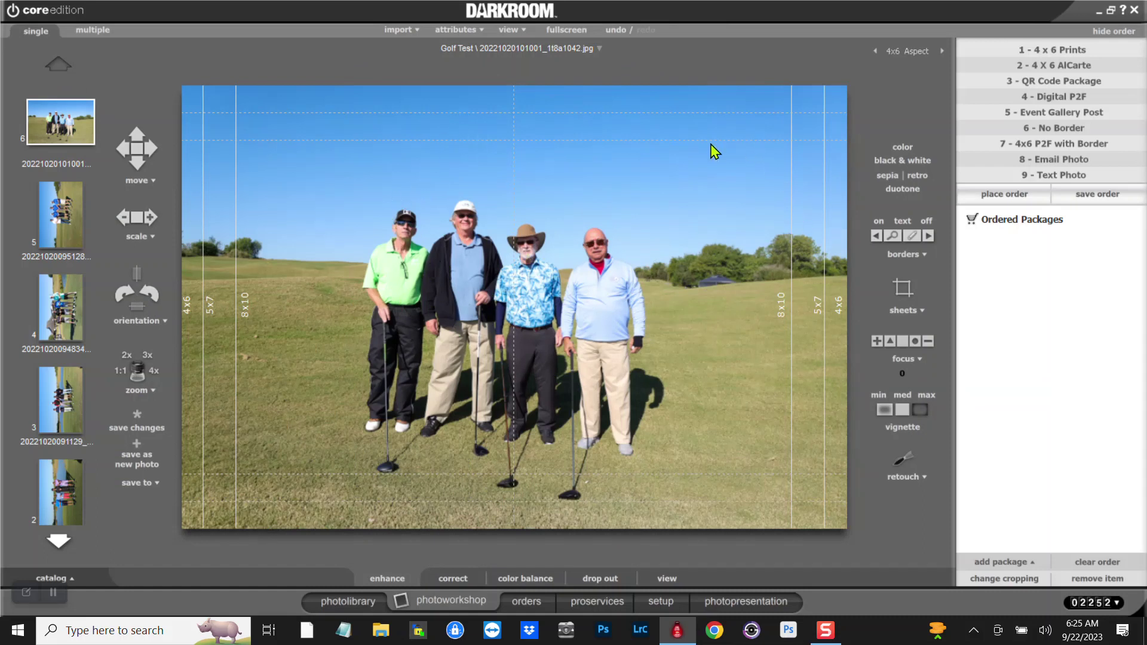
{"action": "left_click", "coordinate": [60, 214]}
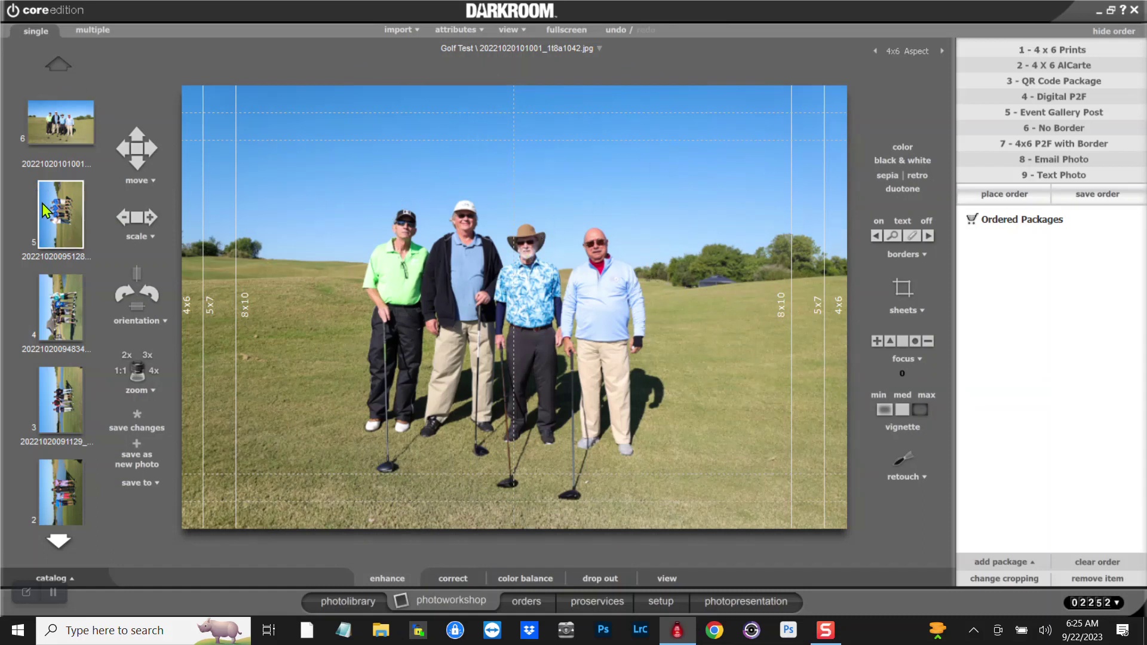
{"action": "left_click", "coordinate": [134, 307]}
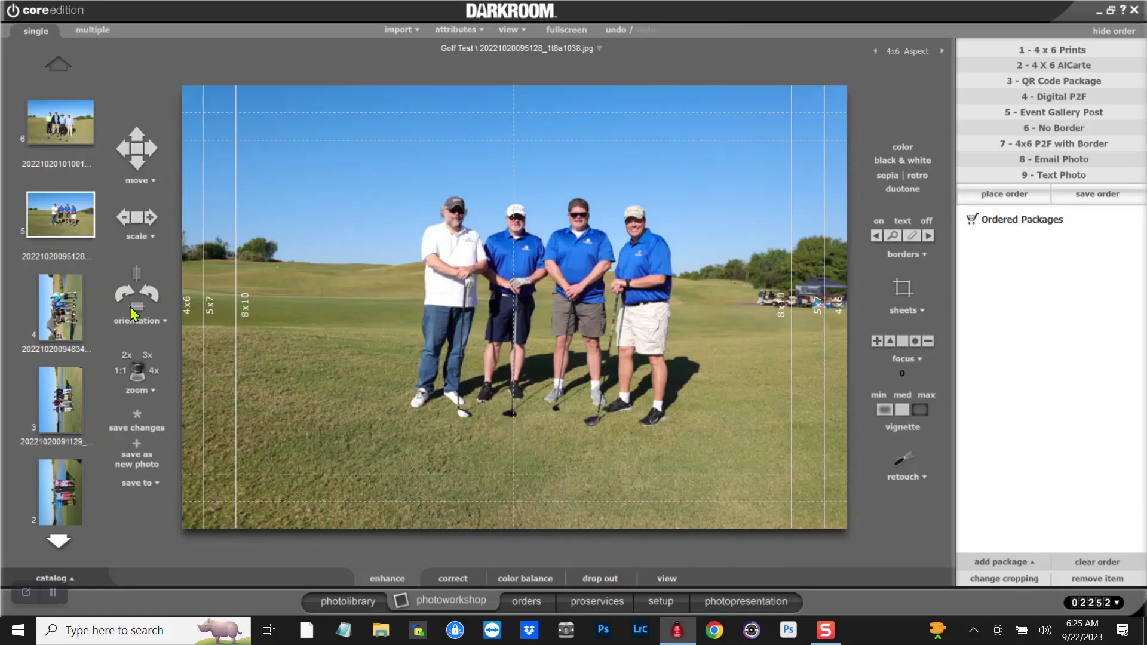
{"action": "left_click", "coordinate": [61, 306]}
{"action": "left_click", "coordinate": [209, 296]}
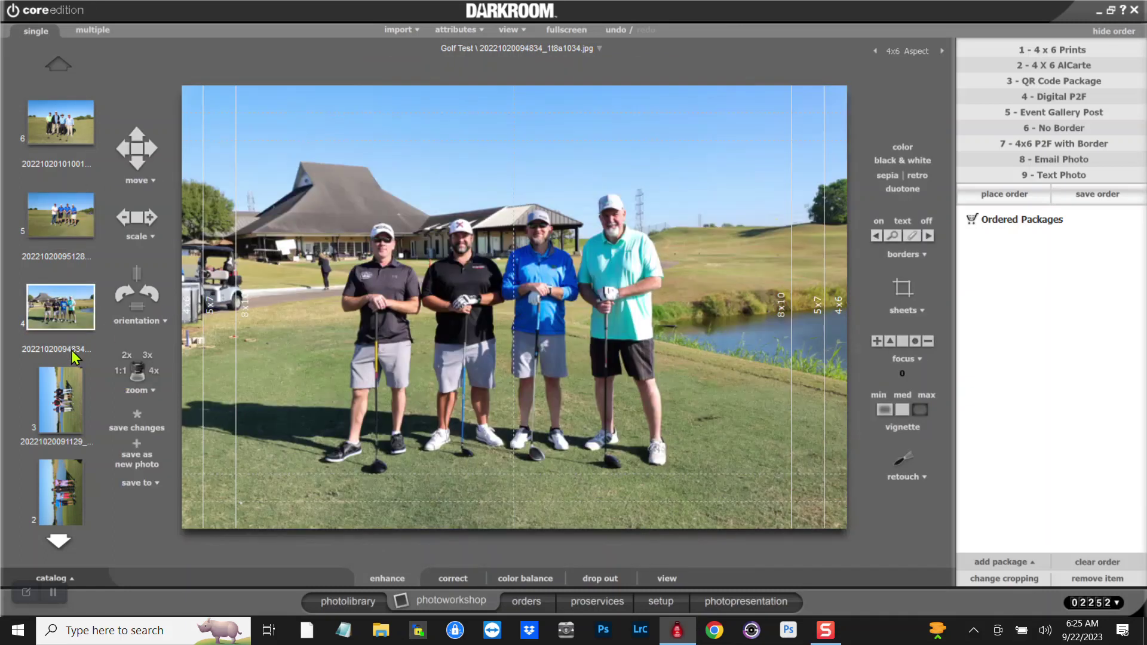
{"action": "left_click", "coordinate": [59, 399]}
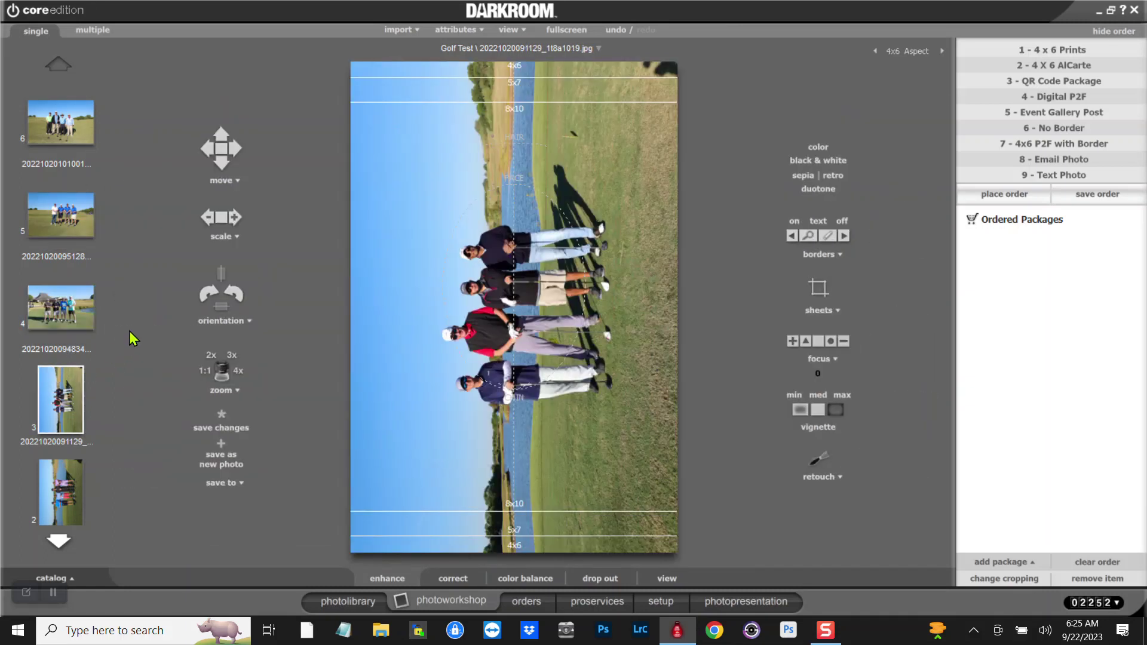
{"action": "left_click", "coordinate": [209, 296]}
Step: Zoom into photo 3 and order the Digital P2F package for it
{"action": "scroll", "coordinate": [502, 254], "scroll_direction": "up", "scroll_amount": 5}
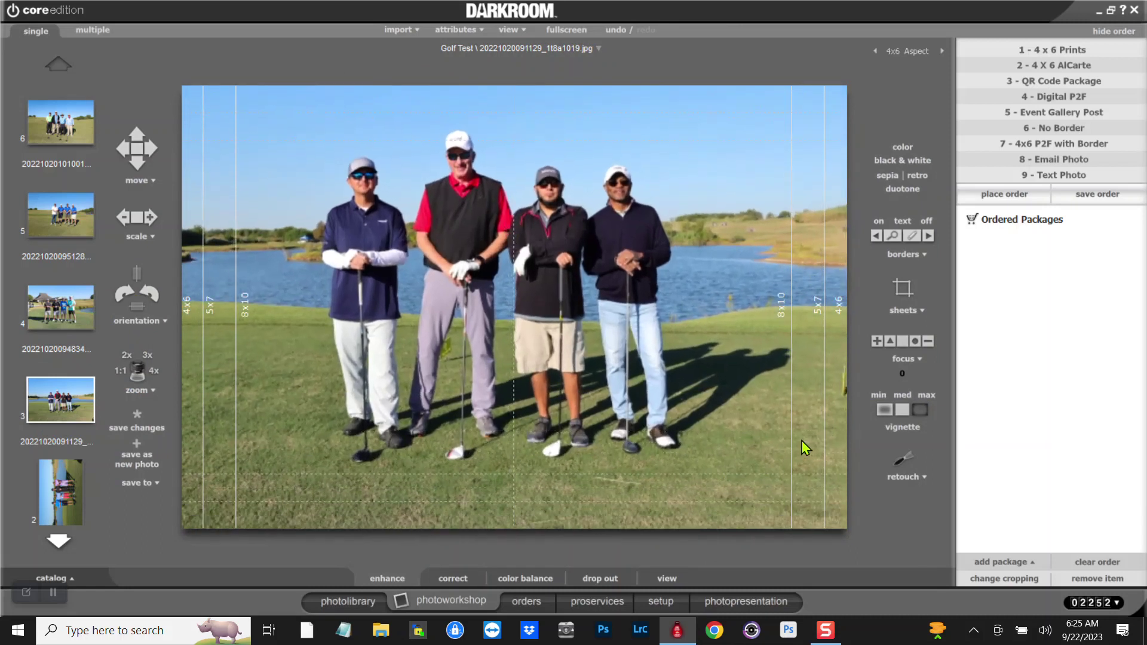
{"action": "scroll", "coordinate": [574, 369], "scroll_direction": "up", "scroll_amount": 2}
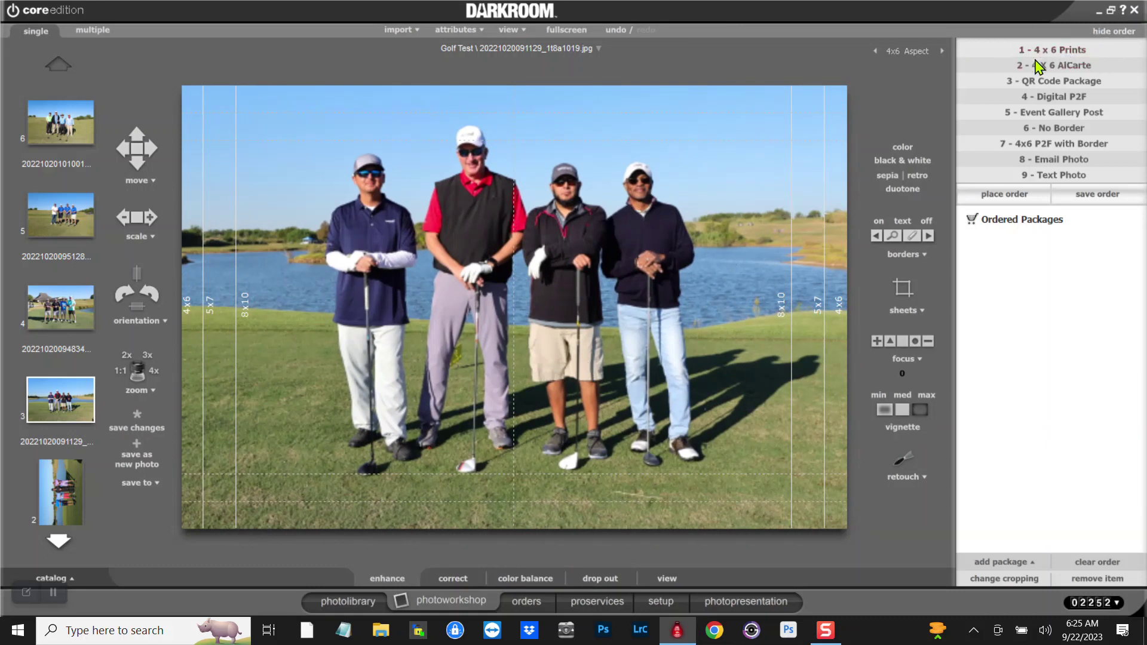
{"action": "left_click", "coordinate": [1043, 99]}
{"action": "left_click", "coordinate": [993, 197]}
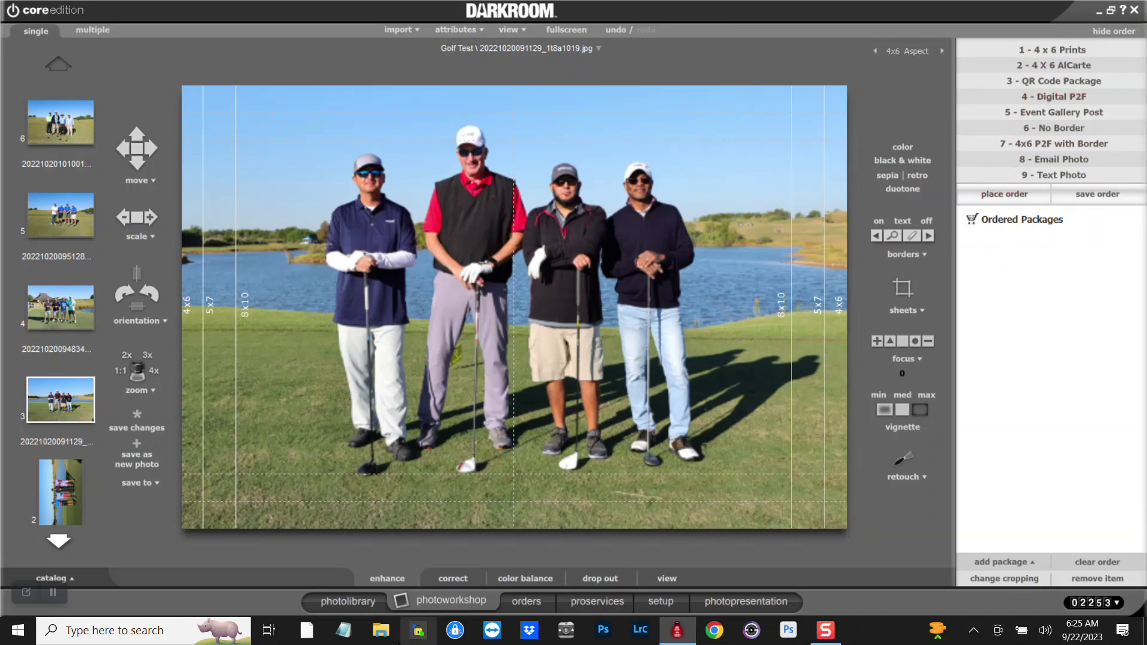
Step: Open File Explorer and browse to Pictures > Darkroom P2F Photos
{"action": "left_click", "coordinate": [382, 638]}
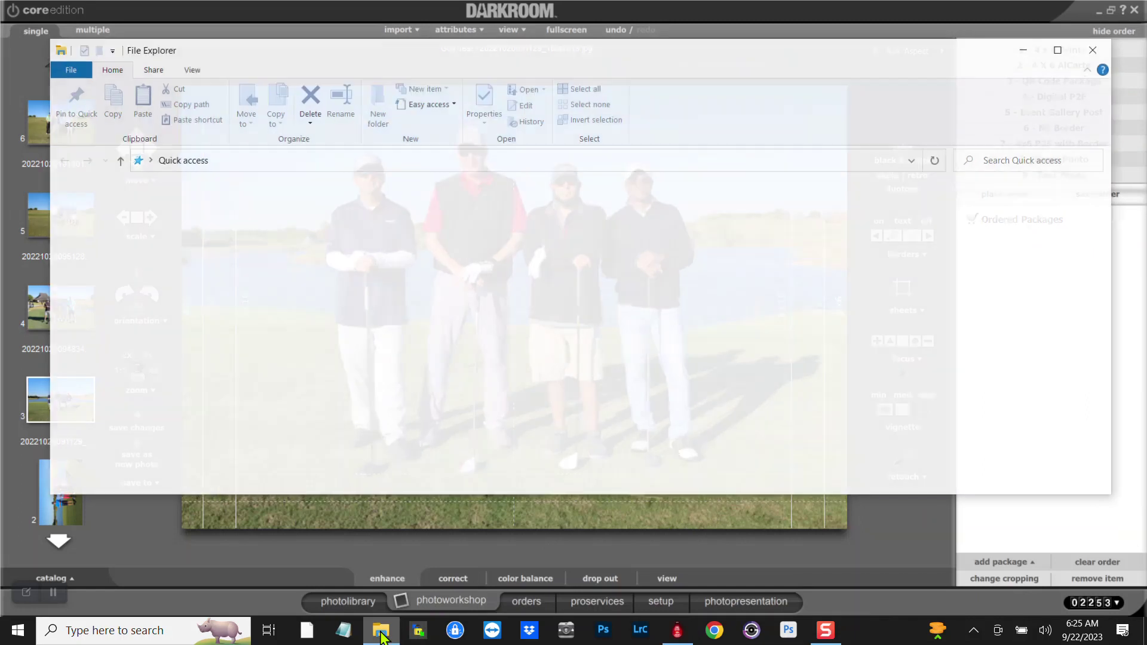
{"action": "scroll", "coordinate": [468, 305], "scroll_direction": "down", "scroll_amount": 3}
{"action": "scroll", "coordinate": [467, 304], "scroll_direction": "down", "scroll_amount": 10}
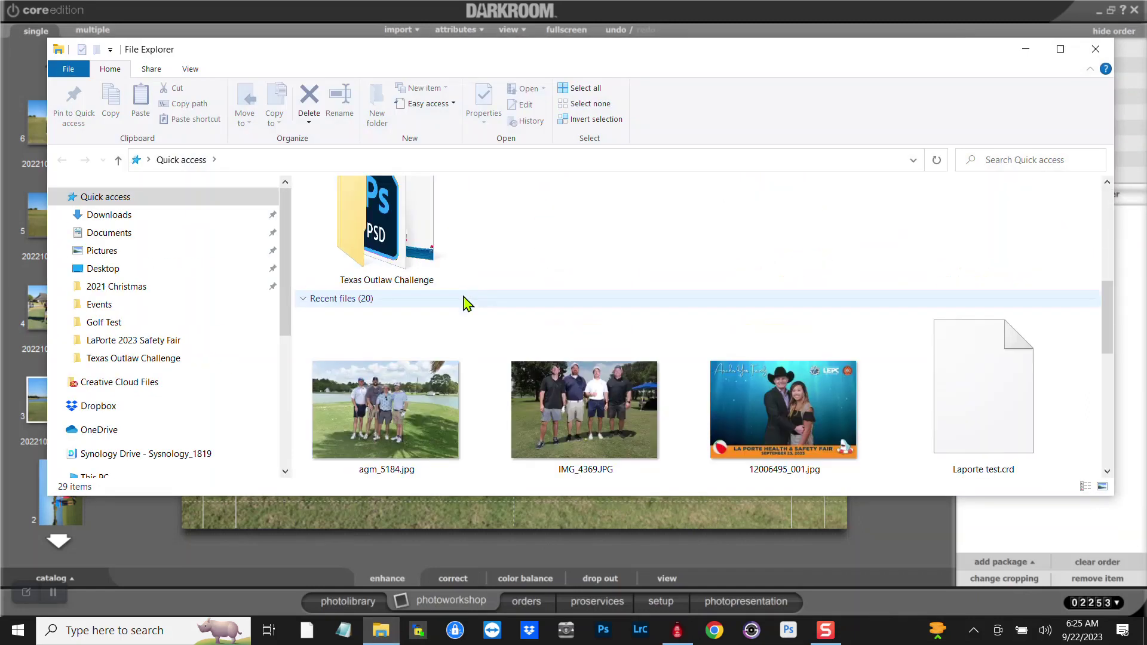
{"action": "left_click_drag", "start_coordinate": [287, 265], "coordinate": [294, 230]}
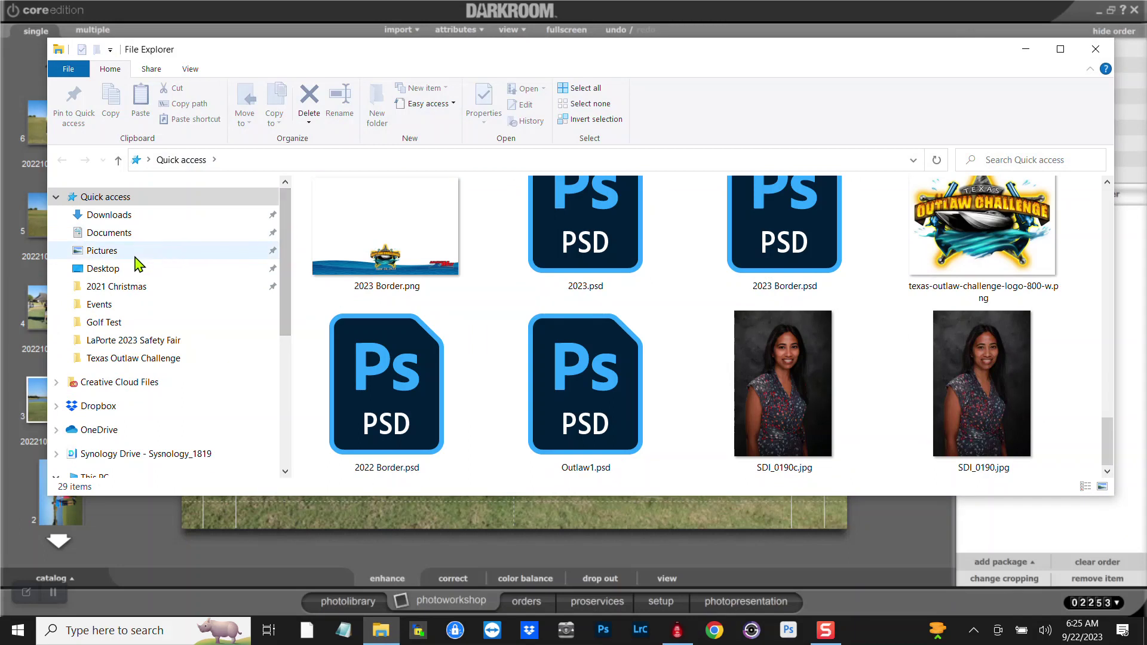
{"action": "left_click", "coordinate": [136, 254]}
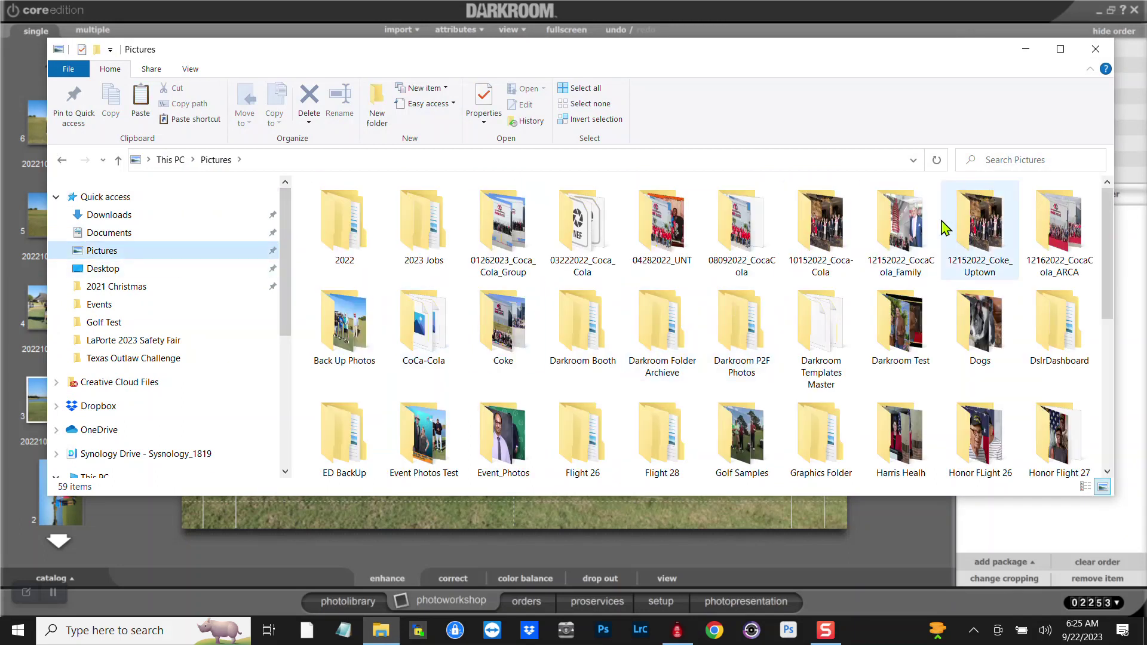
{"action": "double_click", "coordinate": [759, 327]}
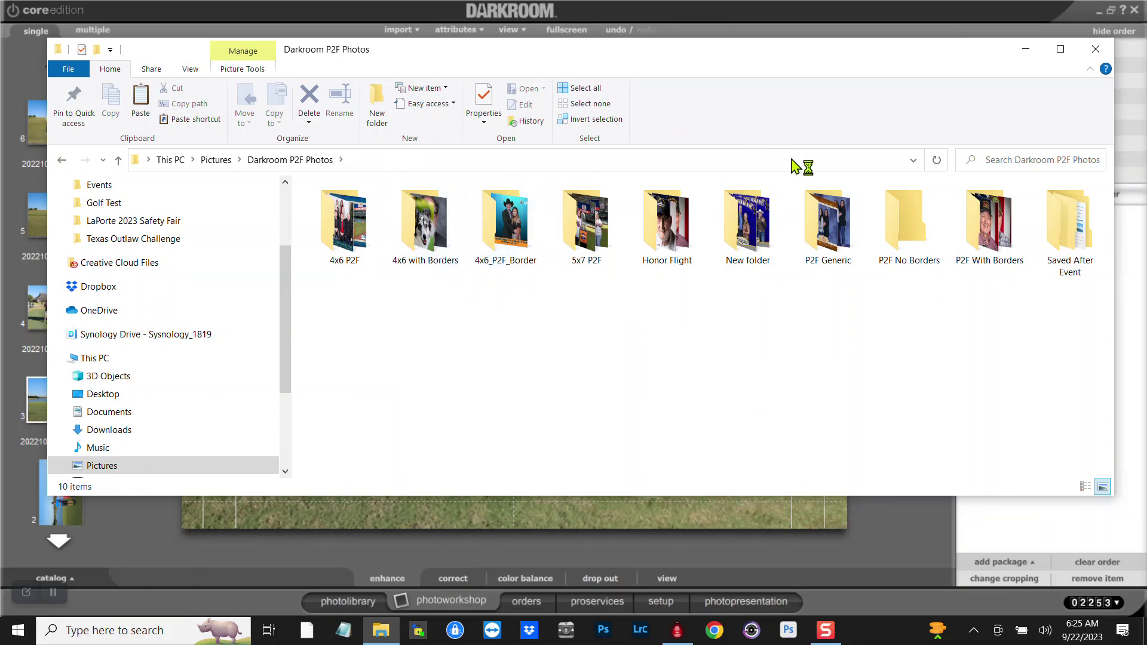
Step: Inspect the P2F No Borders, 4x6 with Borders and 4x6_P2F_Border subfolders, returning after each
{"action": "double_click", "coordinate": [919, 228]}
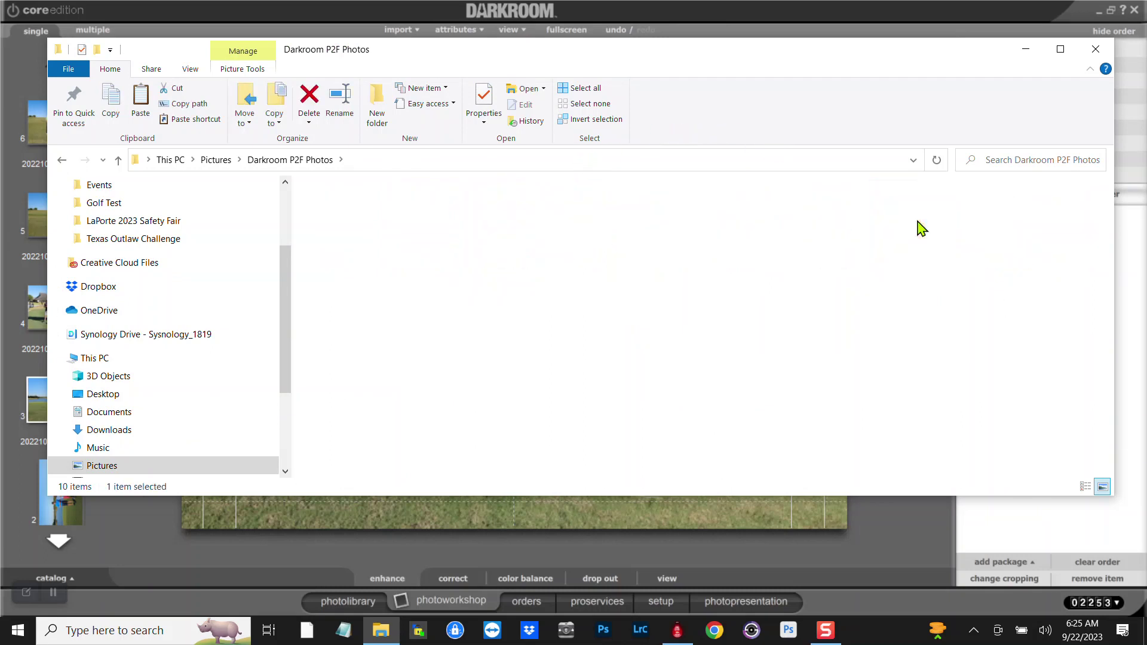
{"action": "left_click", "coordinate": [60, 160]}
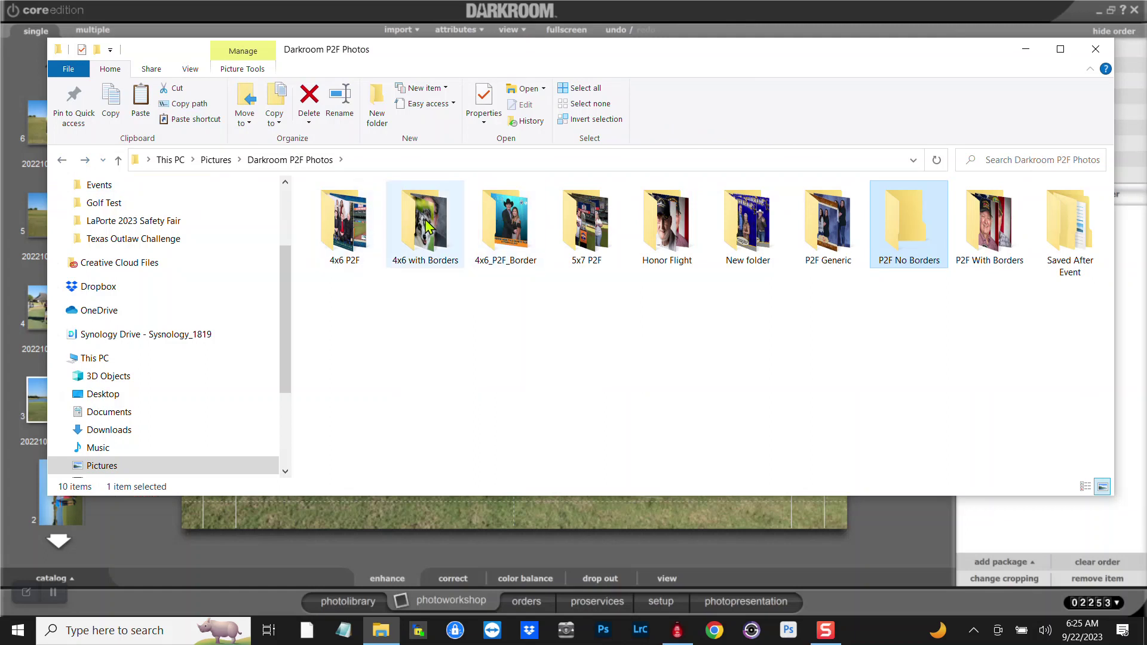
{"action": "double_click", "coordinate": [426, 226]}
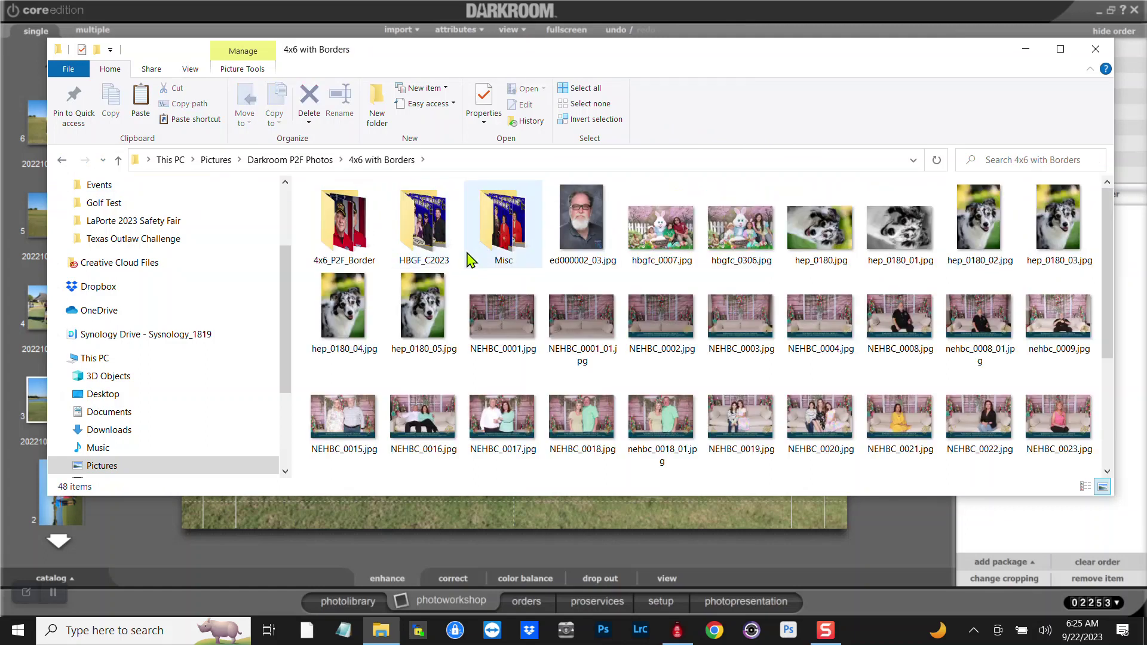
{"action": "scroll", "coordinate": [526, 308], "scroll_direction": "down", "scroll_amount": 3}
{"action": "scroll", "coordinate": [549, 315], "scroll_direction": "up", "scroll_amount": 3}
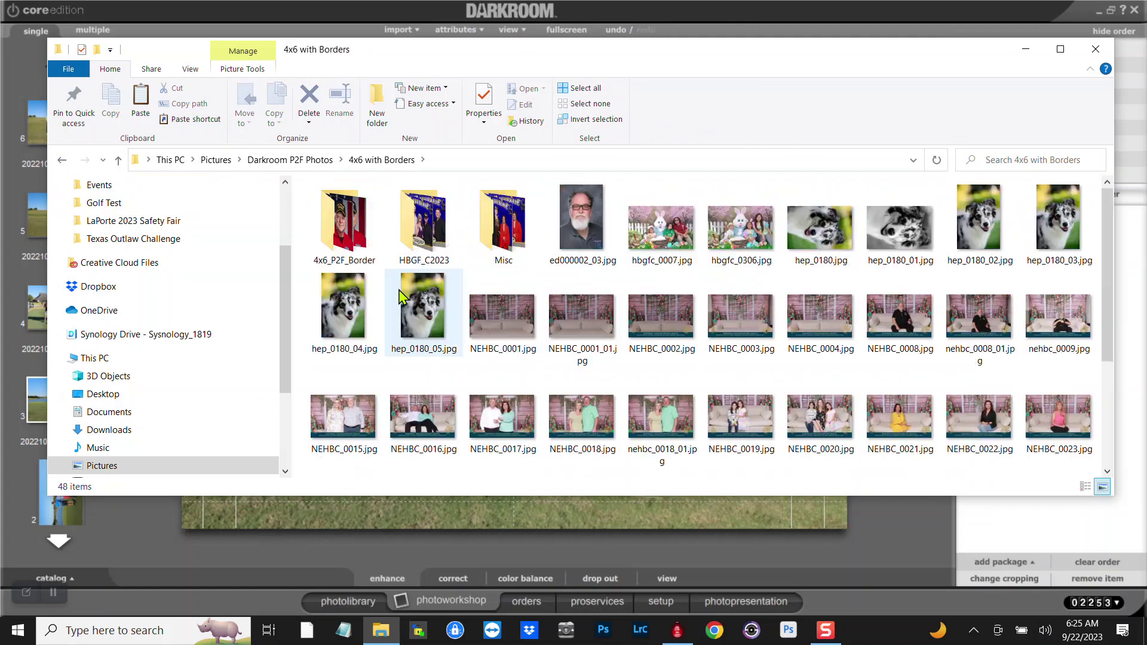
{"action": "left_click", "coordinate": [63, 161]}
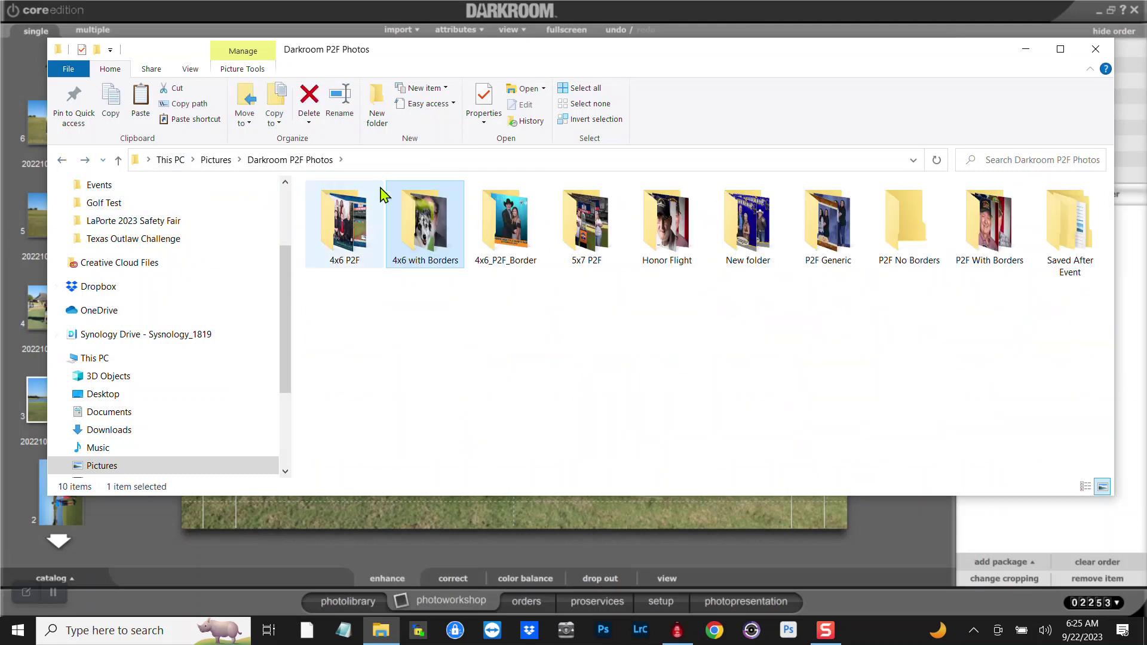
{"action": "double_click", "coordinate": [504, 212]}
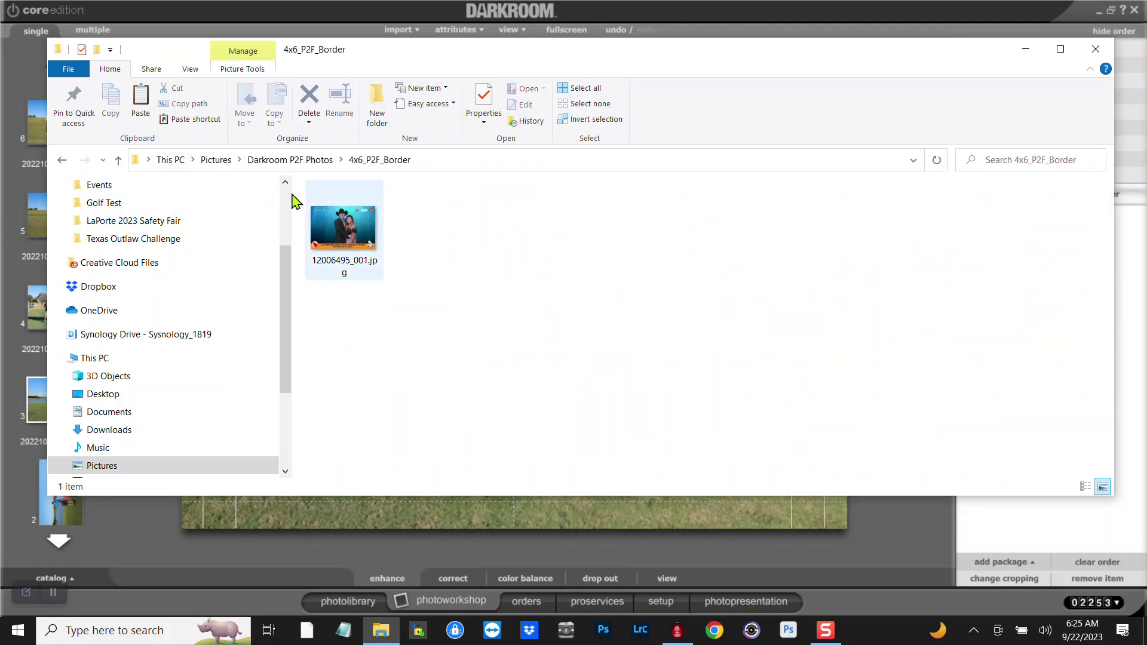
{"action": "left_click", "coordinate": [69, 161]}
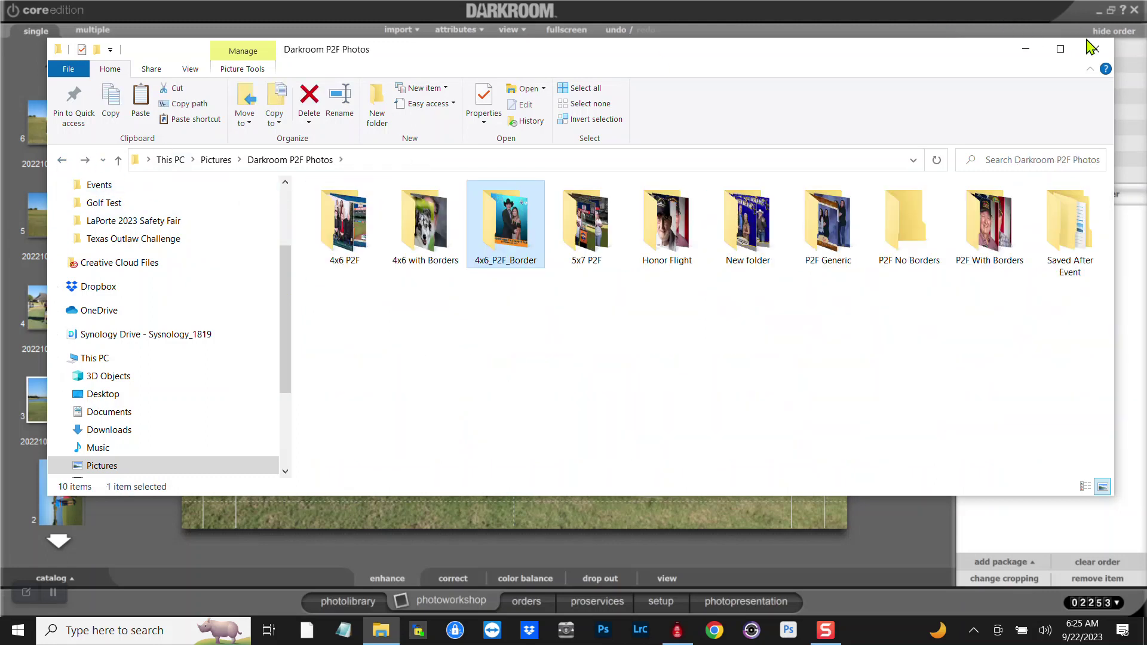
Step: Close Explorer and show Digital P2F under Setup > Package Groups > 4 x 6 Prints (default)
{"action": "left_click", "coordinate": [1095, 49]}
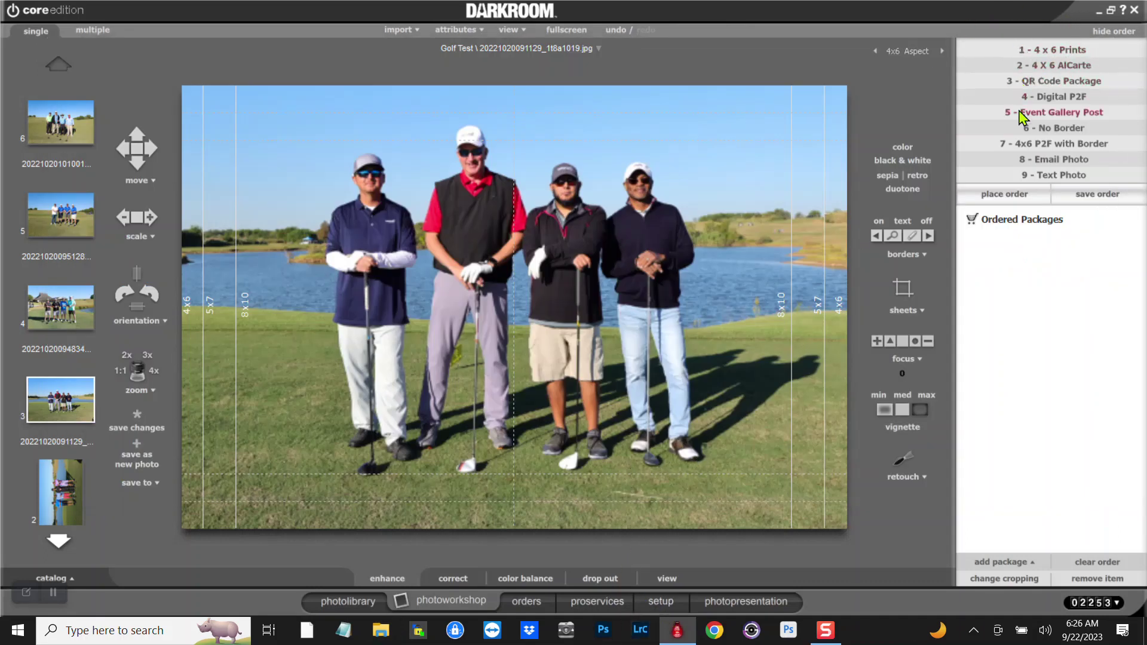
{"action": "left_click", "coordinate": [660, 601]}
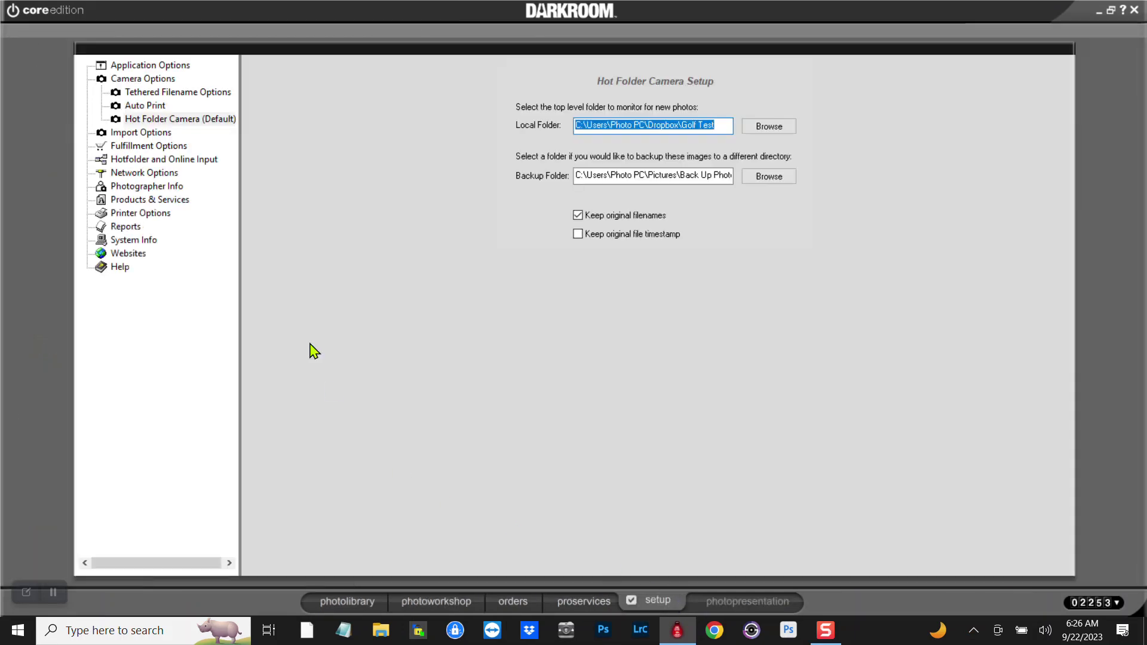
{"action": "left_click", "coordinate": [106, 202]}
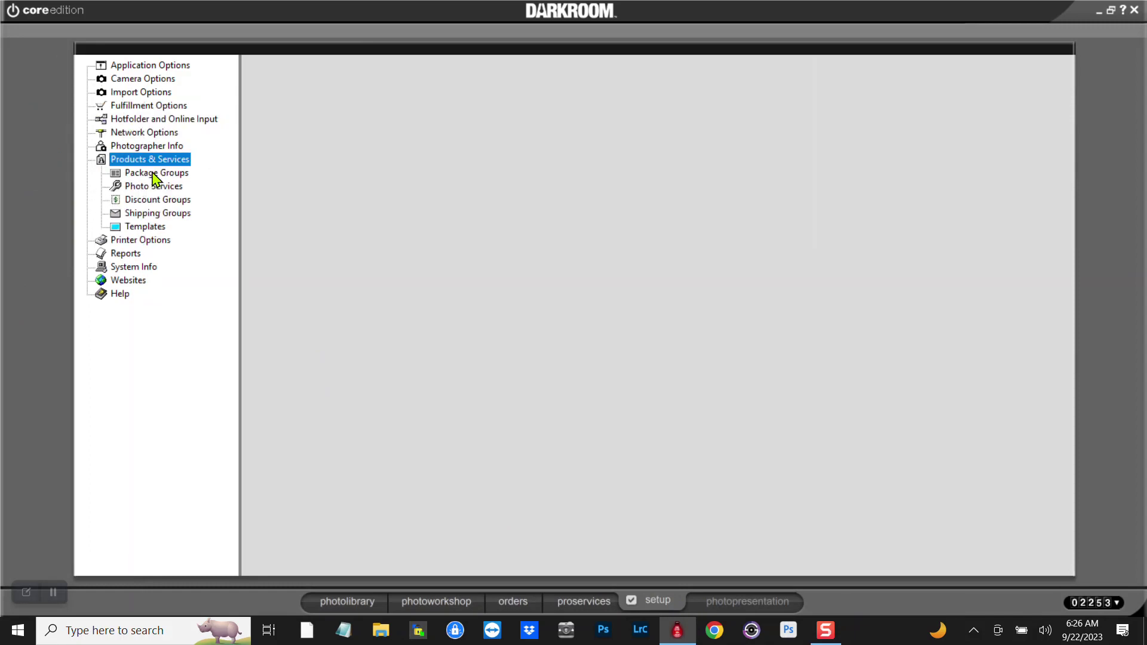
{"action": "left_click", "coordinate": [154, 173]}
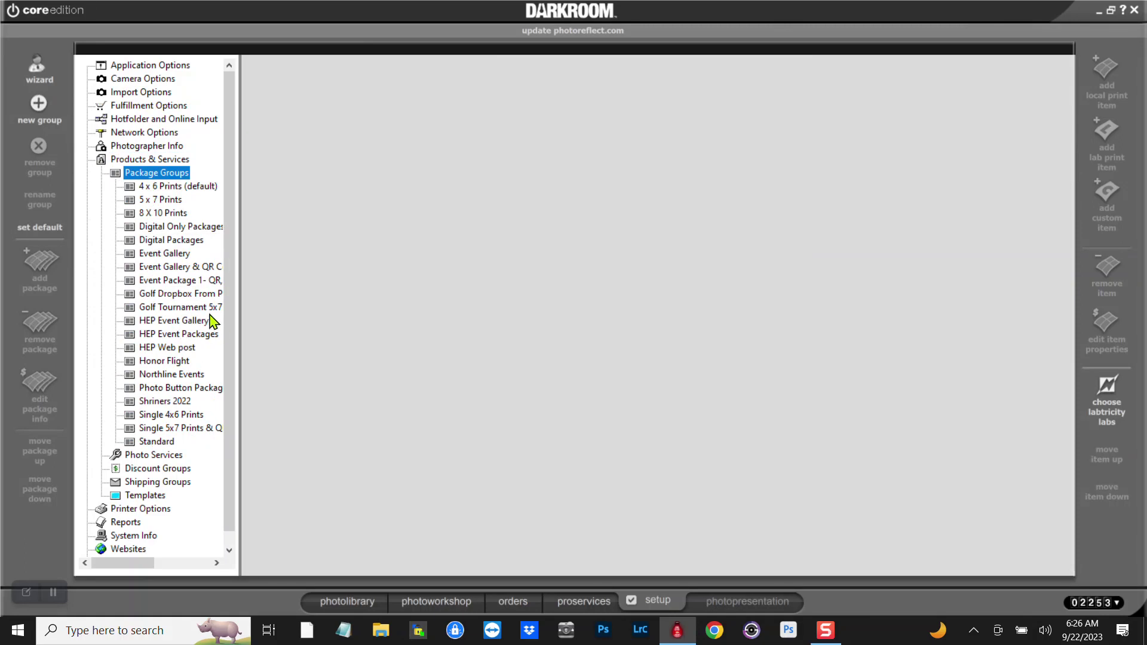
{"action": "double_click", "coordinate": [169, 188]}
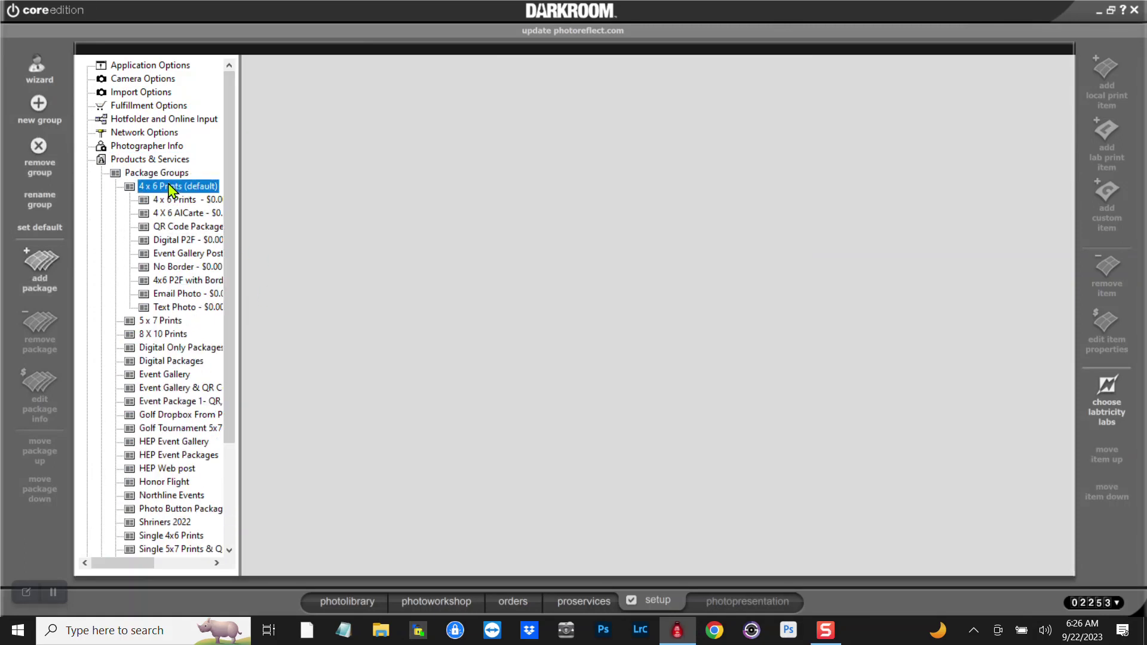
{"action": "left_click", "coordinate": [180, 241]}
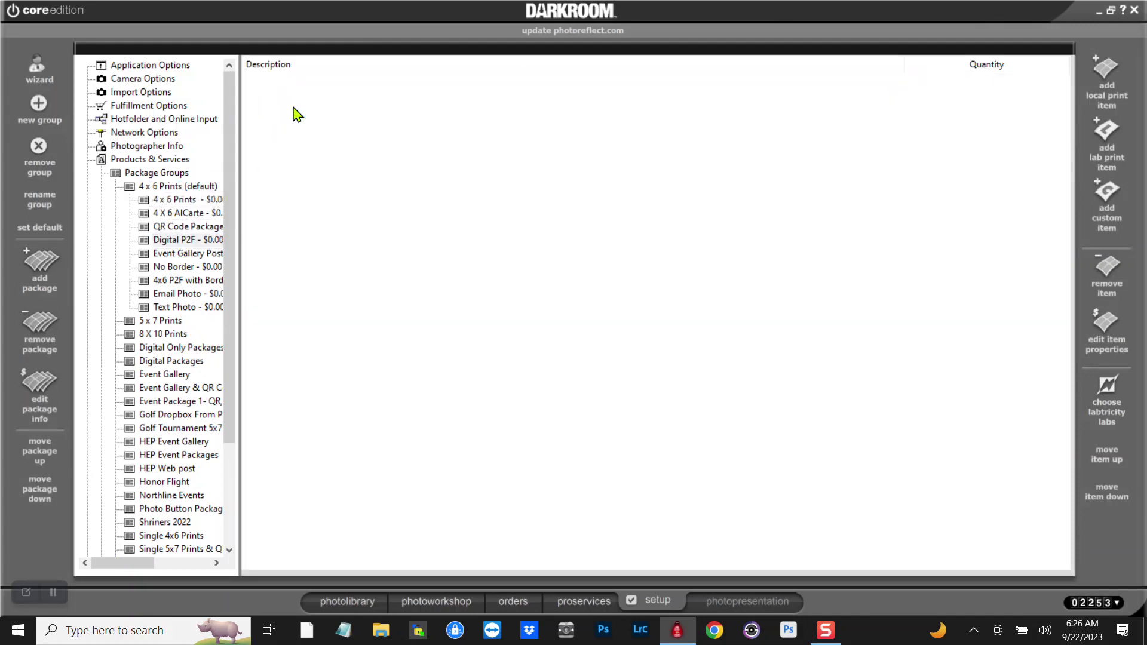
Step: Set Digital P2F's Digital Media output folder to Darkroom P2F Photos > 4x6_P2F_Border and apply
{"action": "double_click", "coordinate": [295, 112]}
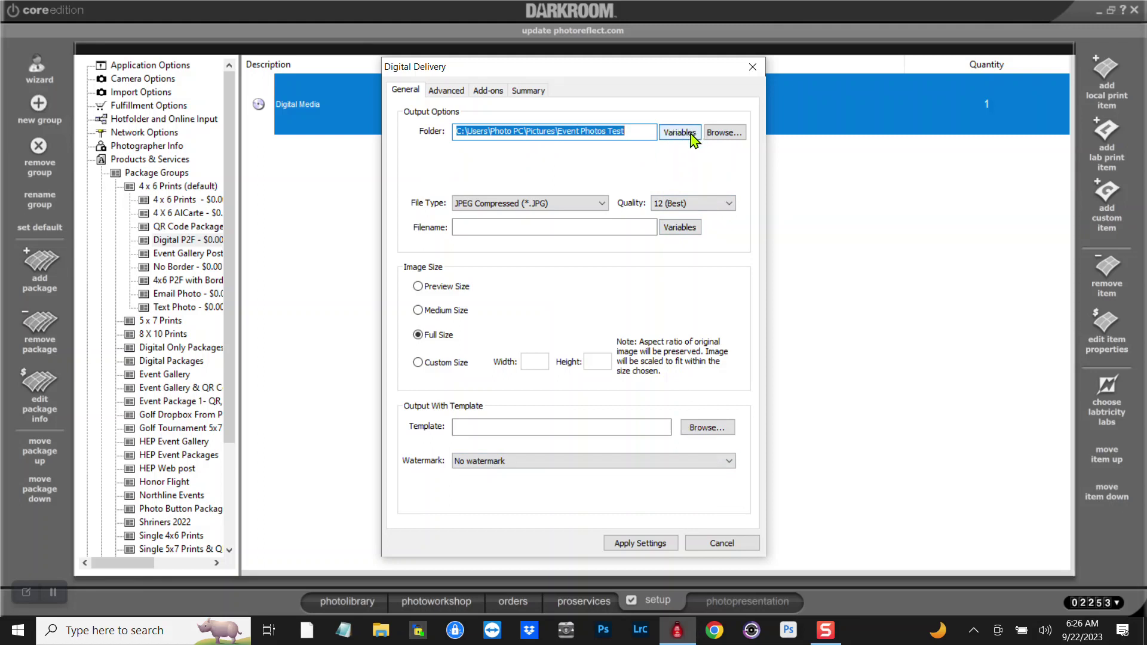
{"action": "left_click", "coordinate": [722, 132]}
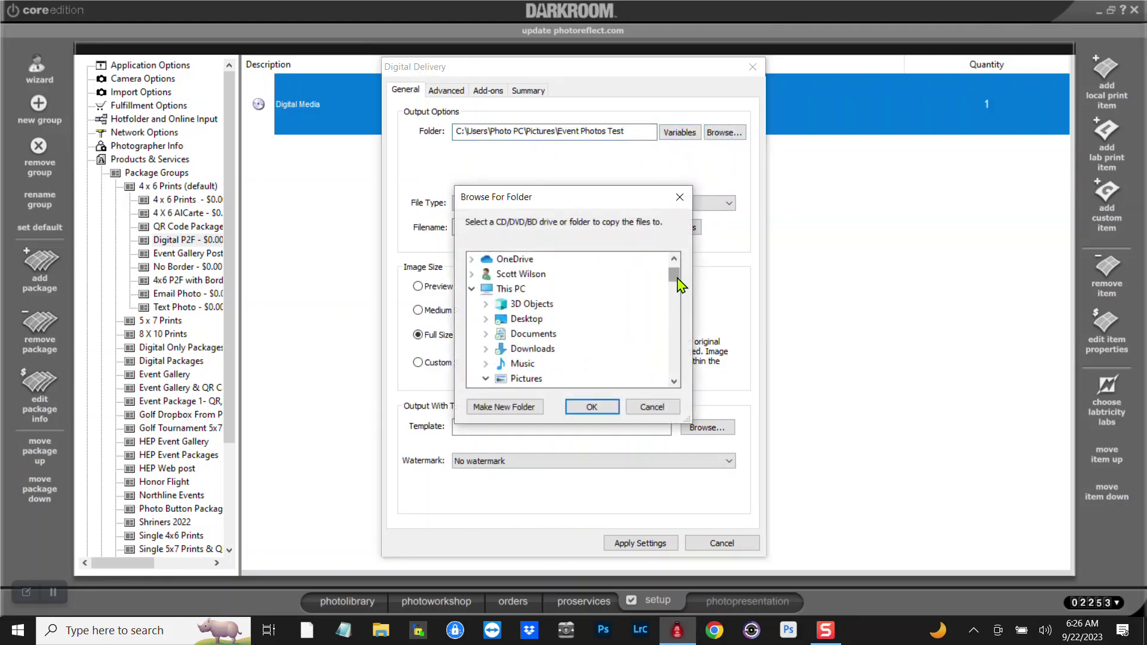
{"action": "left_click_drag", "start_coordinate": [676, 281], "coordinate": [678, 320]}
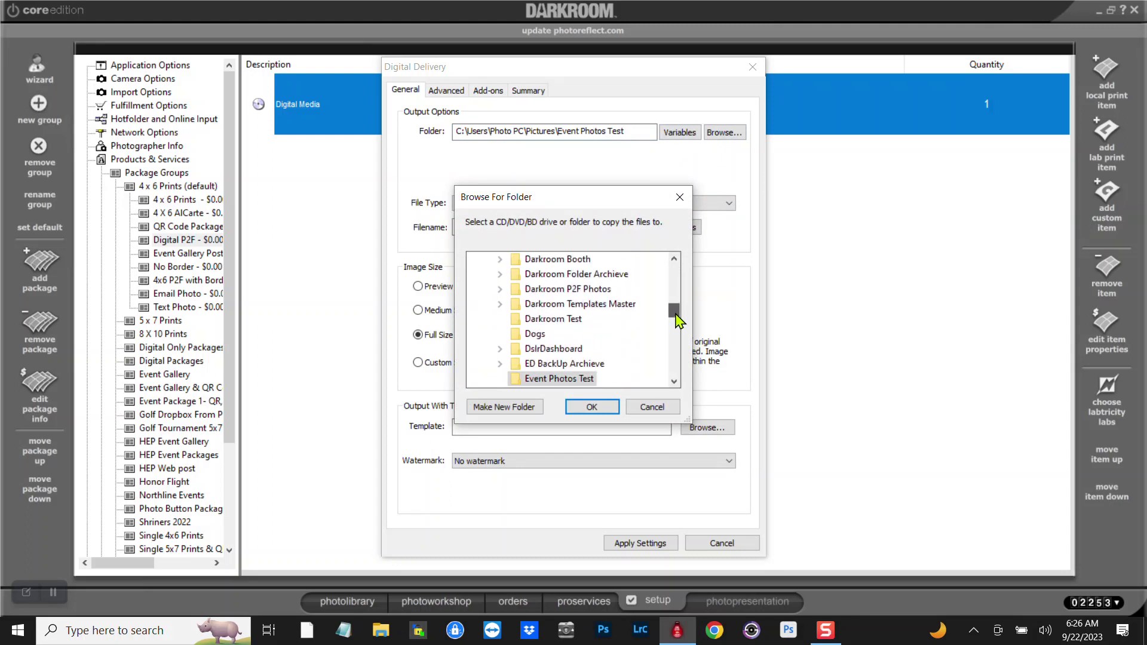
{"action": "left_click", "coordinate": [501, 290]}
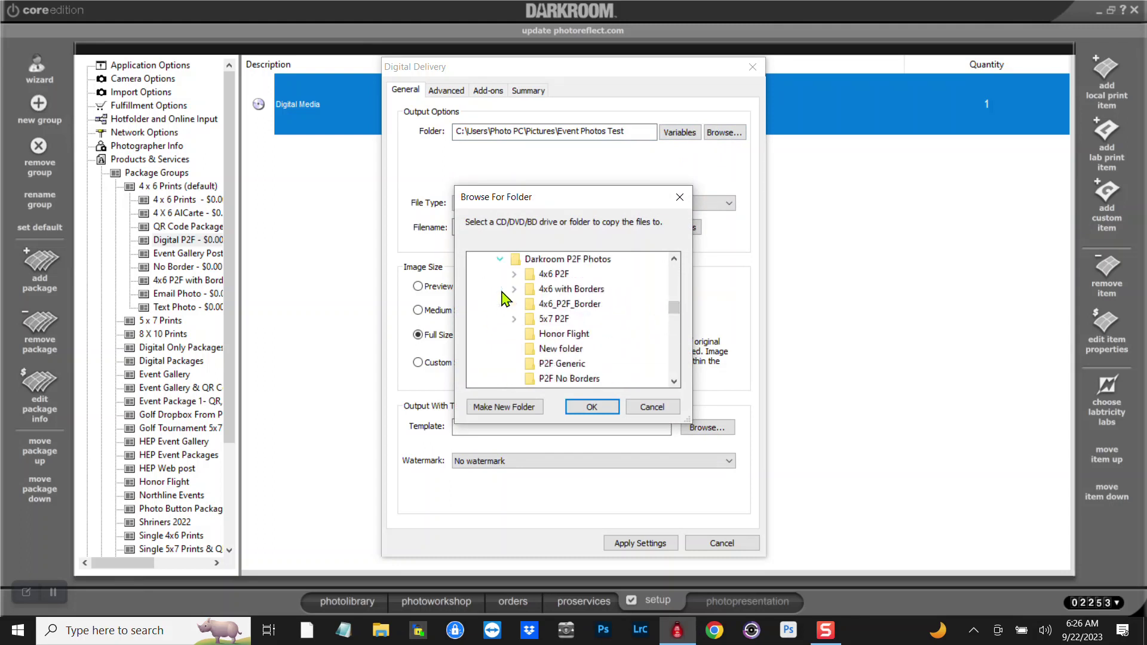
{"action": "left_click", "coordinate": [560, 308]}
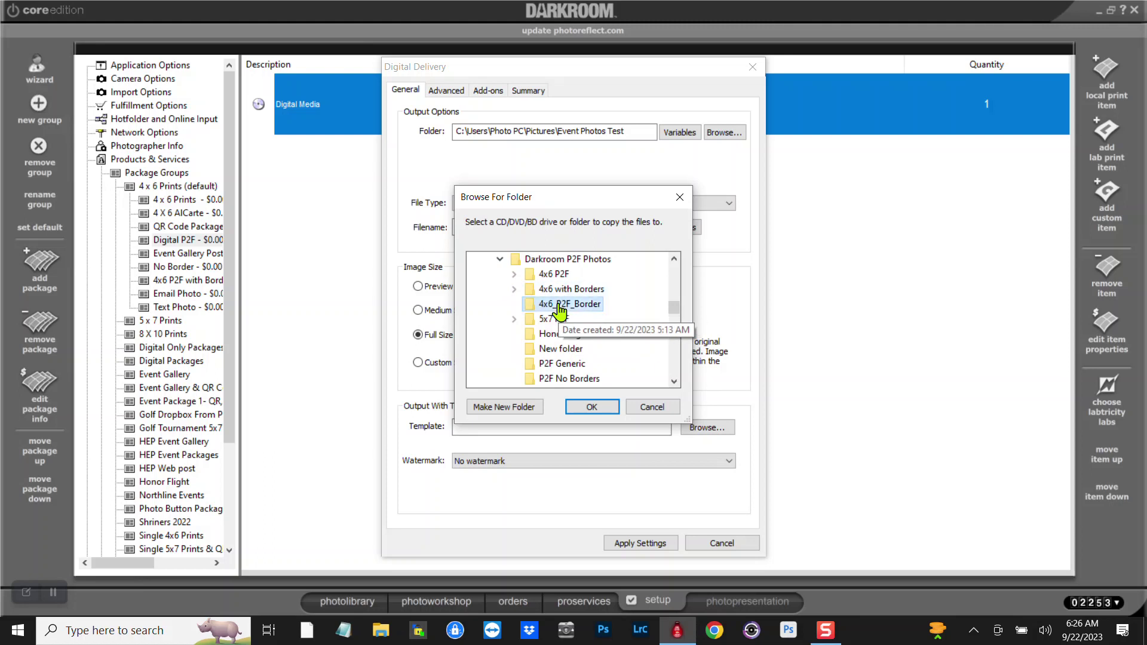
{"action": "left_click", "coordinate": [607, 408]}
{"action": "left_click", "coordinate": [666, 546]}
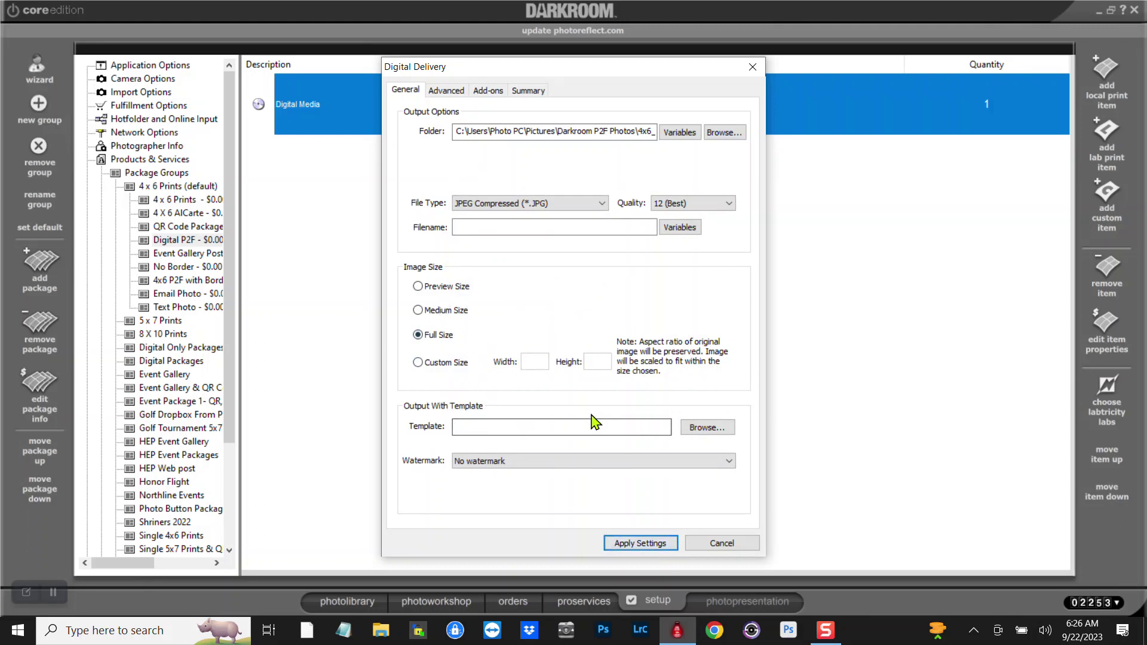
{"action": "left_click", "coordinate": [649, 545]}
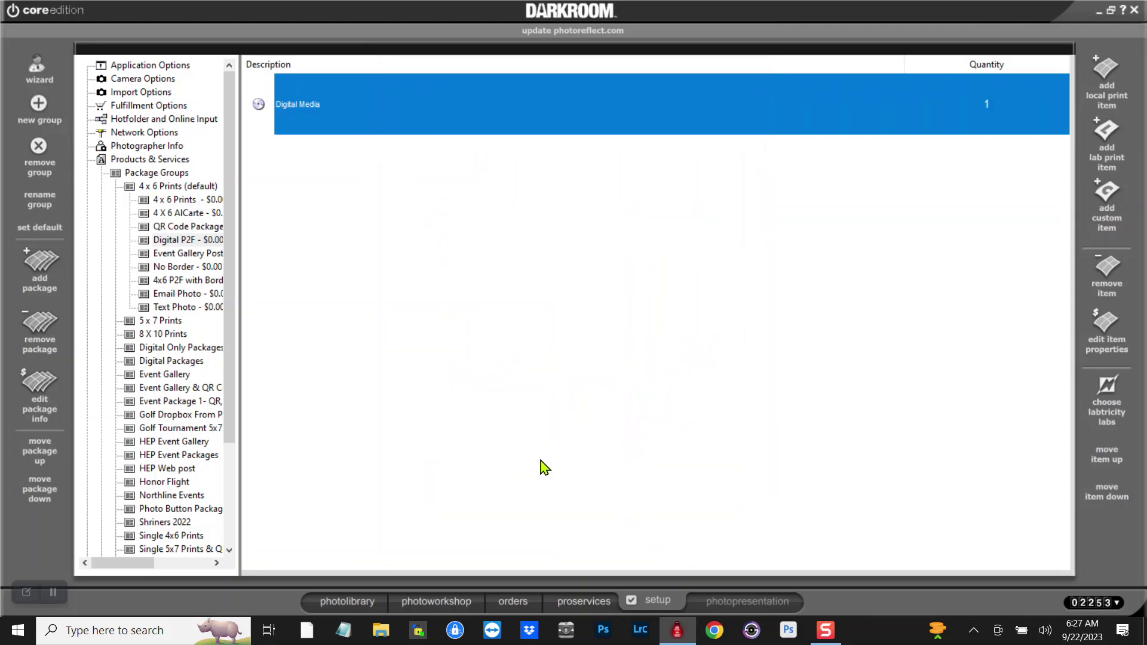
Step: Order the Digital P2F package for Golf Test photo 3 in the photoworkshop
{"action": "left_click", "coordinate": [453, 606]}
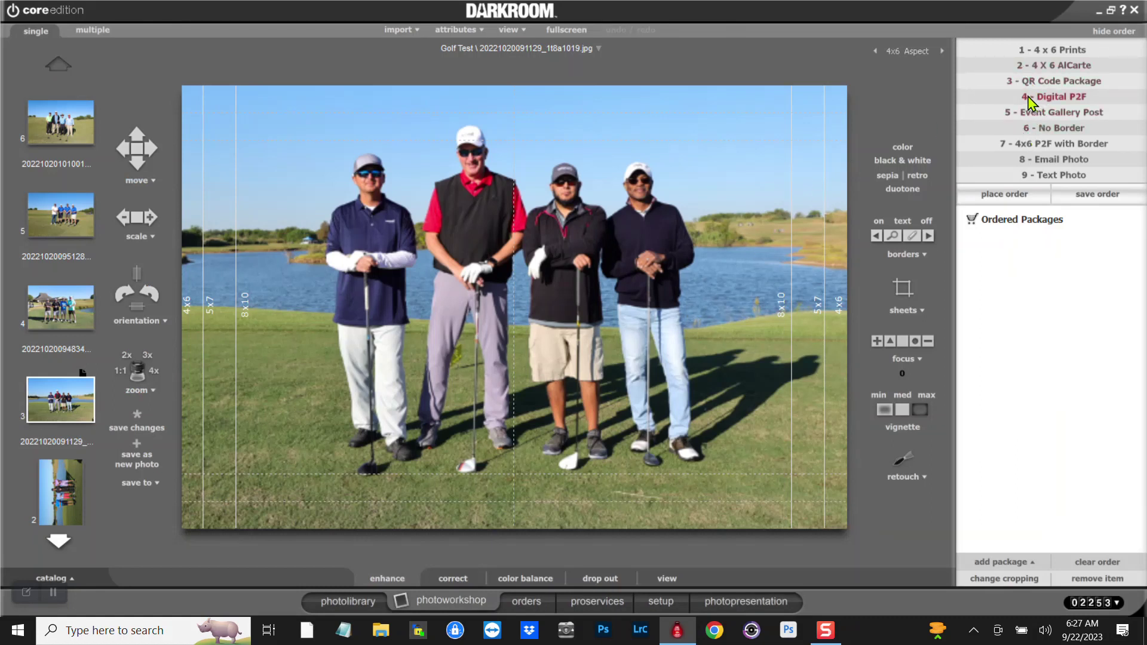
{"action": "left_click", "coordinate": [1028, 98]}
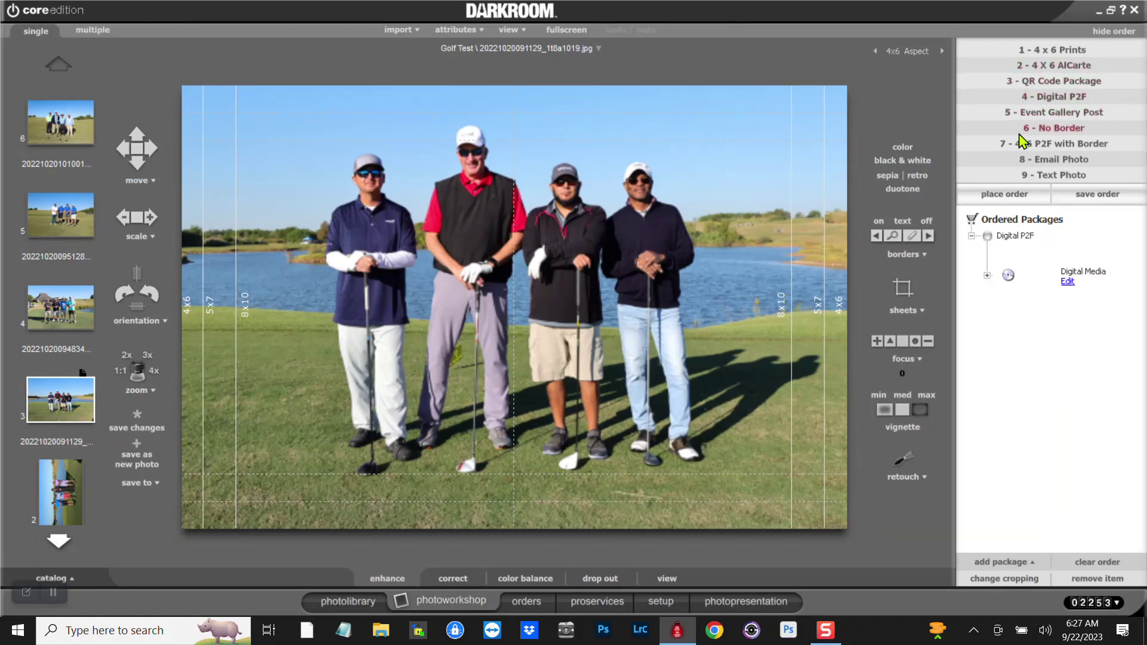
{"action": "left_click", "coordinate": [994, 197]}
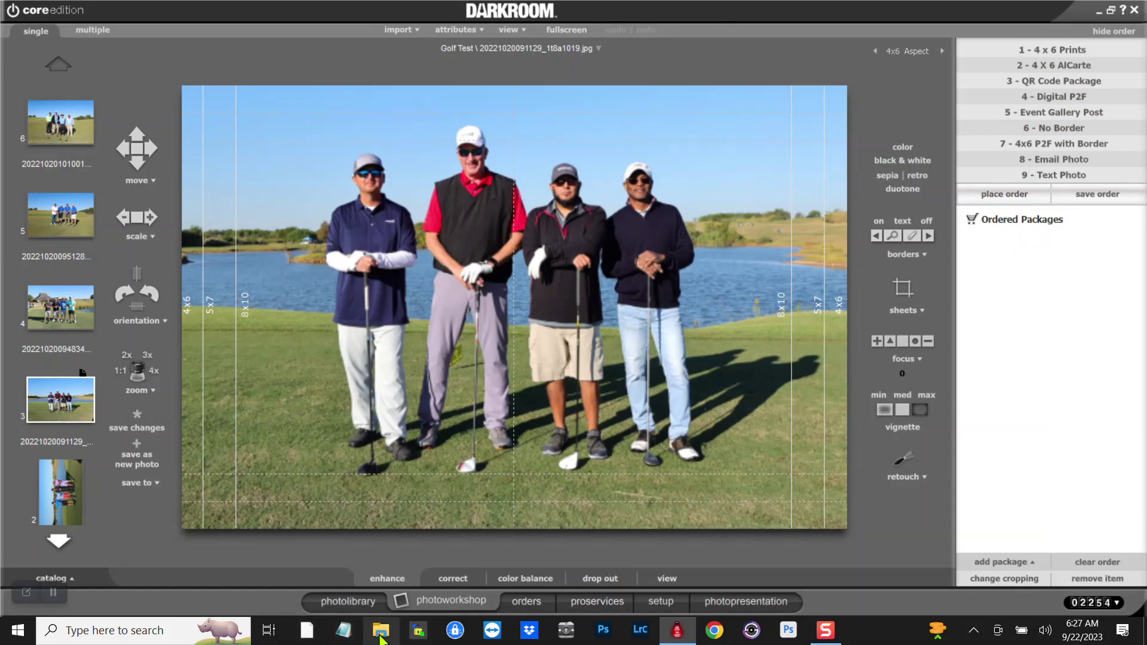
{"action": "left_click", "coordinate": [380, 638]}
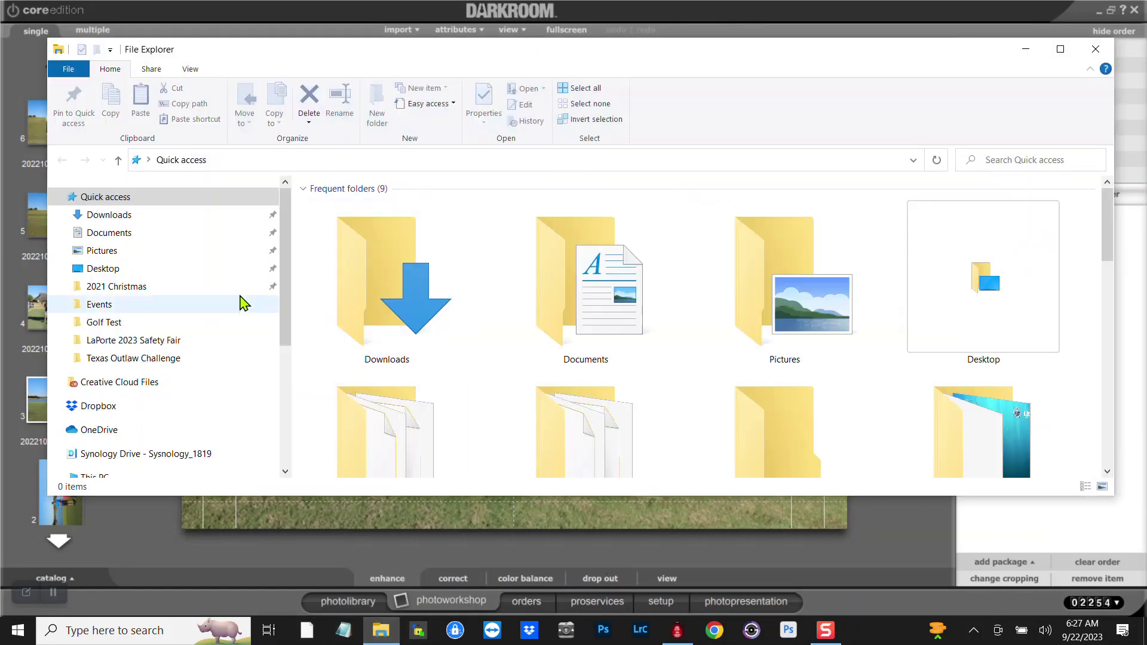
Step: Check the golf photo in Pictures > Darkroom P2F Photos > 4x6_P2F_Border, then close the viewer and Explorer
{"action": "left_click", "coordinate": [111, 252]}
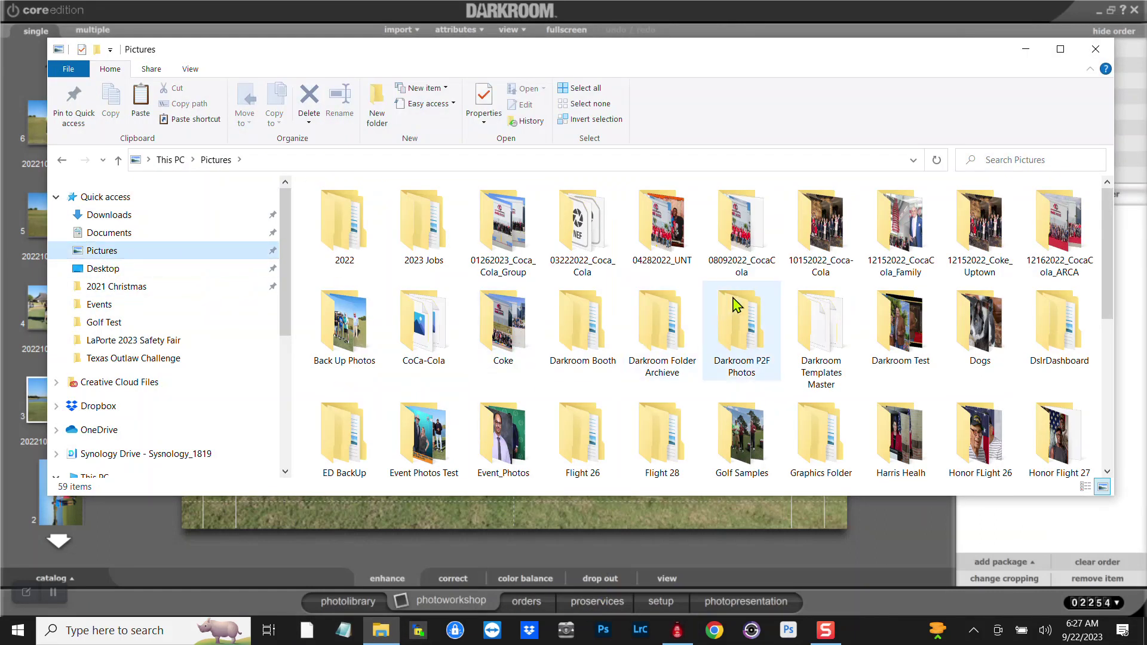
{"action": "double_click", "coordinate": [740, 320]}
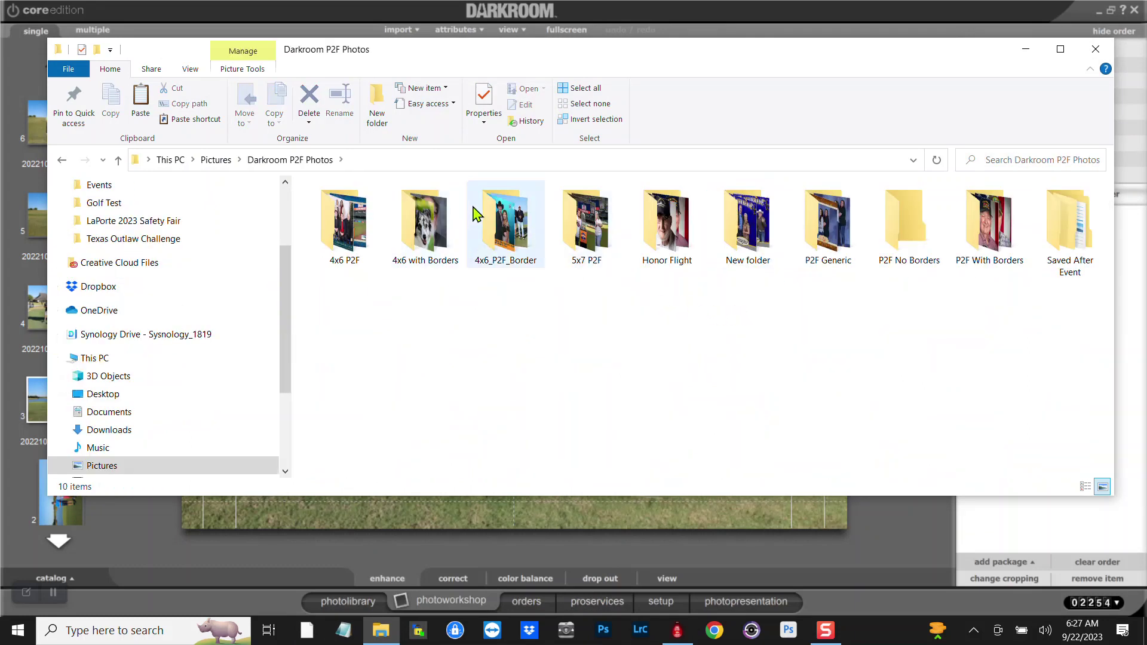
{"action": "left_click", "coordinate": [506, 222]}
{"action": "double_click", "coordinate": [507, 222]}
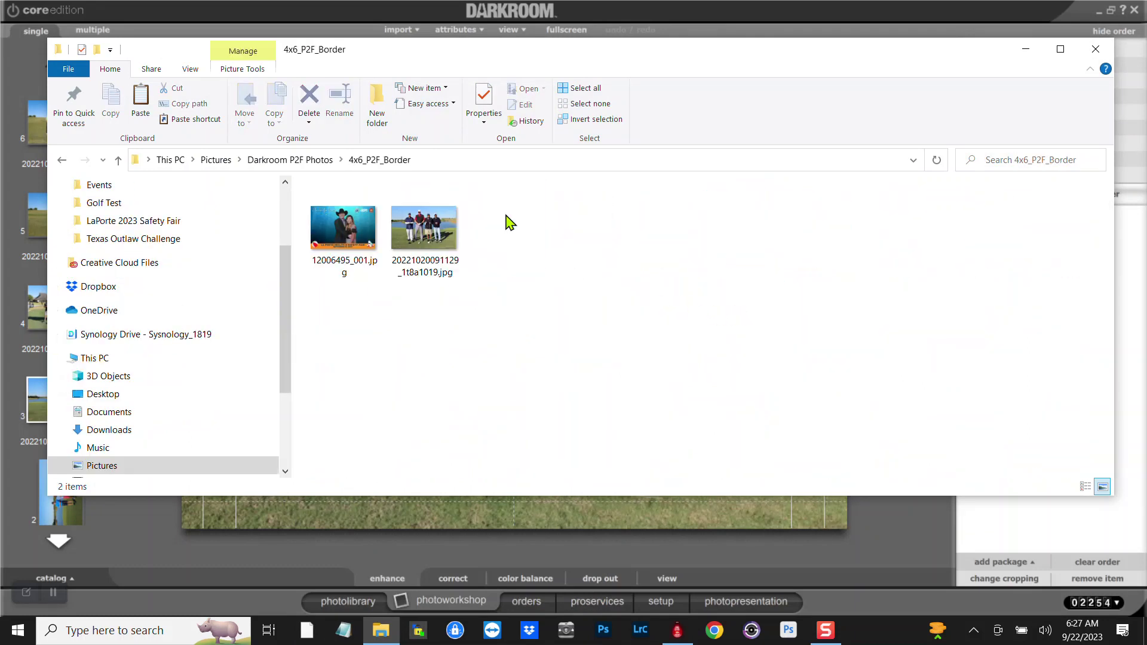
{"action": "left_click", "coordinate": [433, 227]}
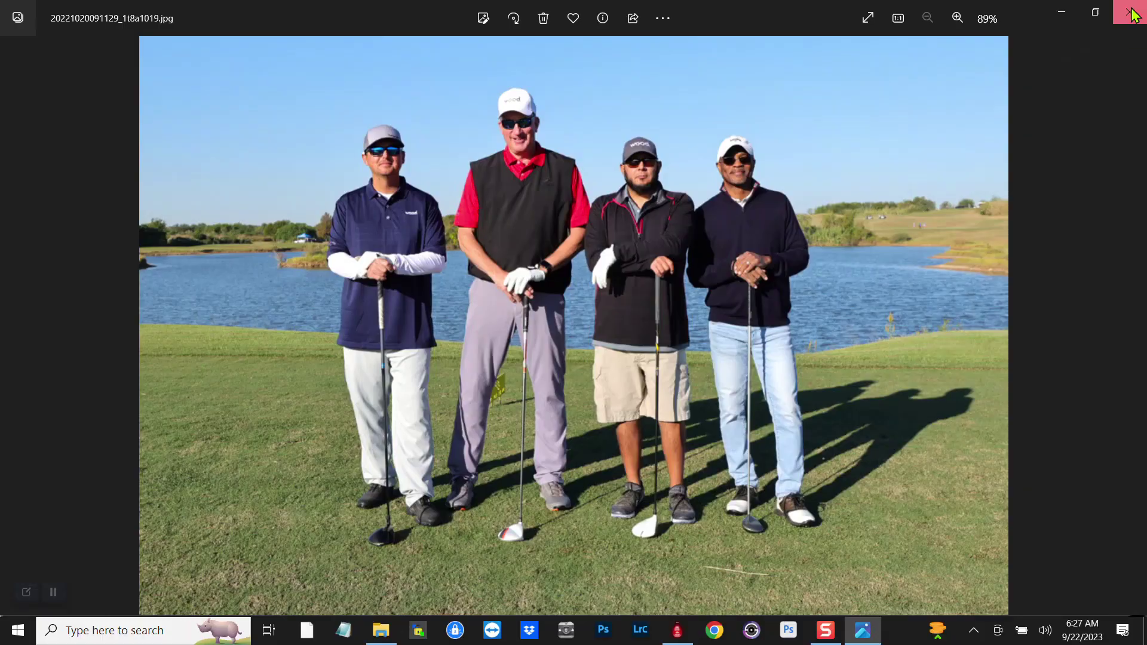
{"action": "left_click", "coordinate": [1133, 15]}
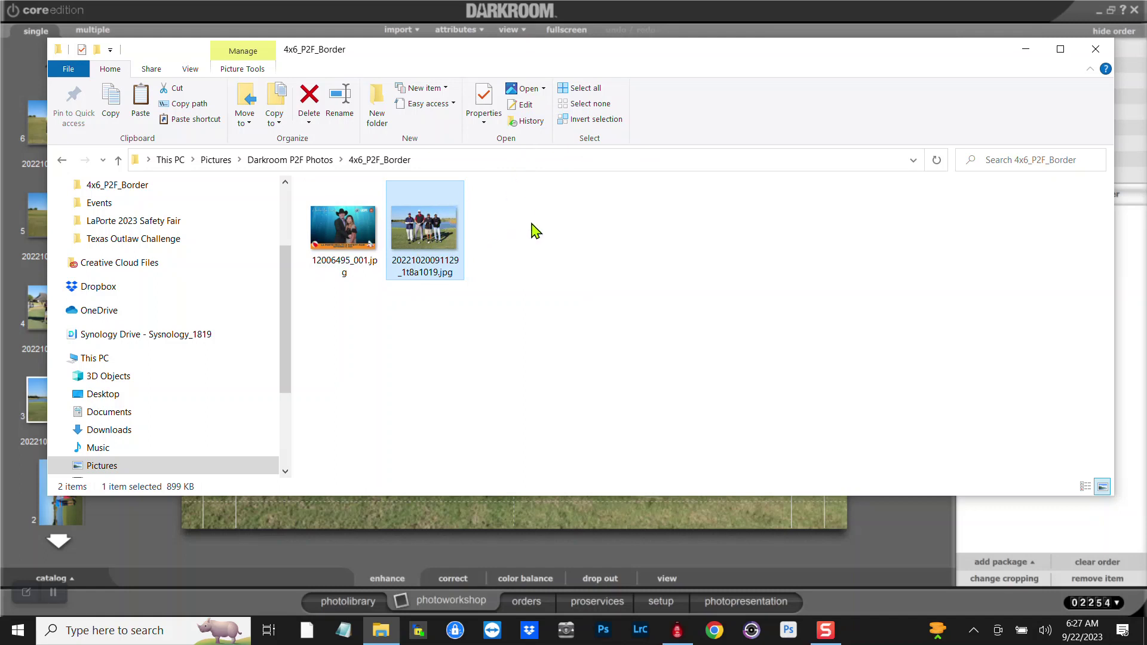
{"action": "left_click", "coordinate": [1095, 50]}
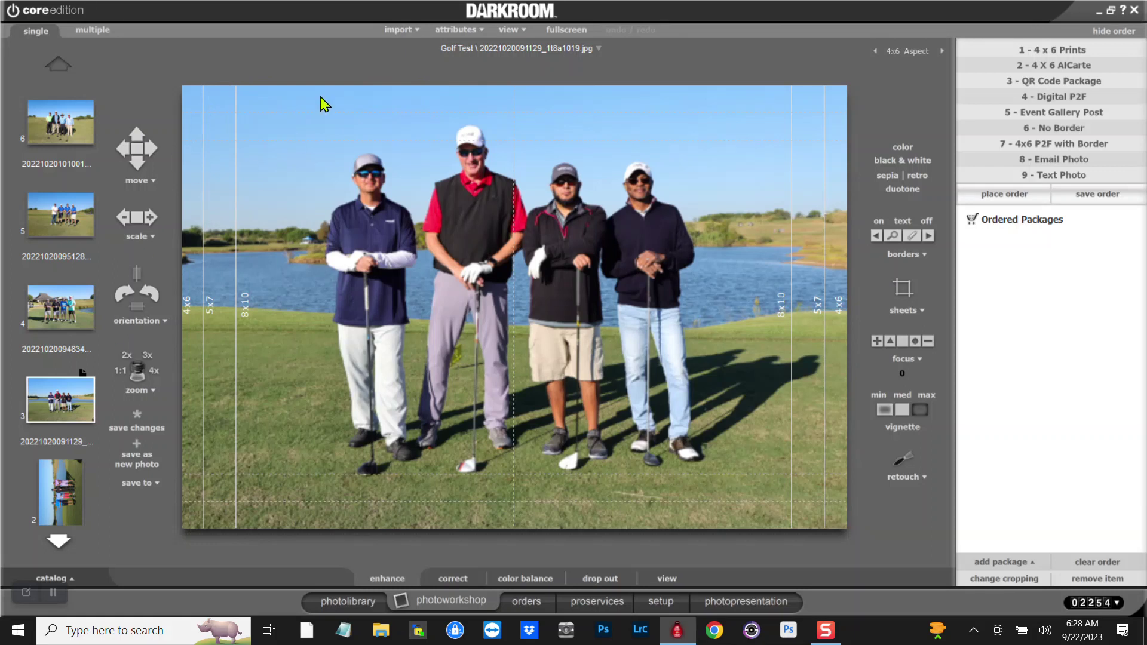
Step: Open the import dropdown in Darkroom's top bar
{"action": "left_click", "coordinate": [417, 29]}
{"action": "left_click", "coordinate": [412, 29]}
Step: Import ed000058.jpg from Event_Photos into the Golf Test catalog
{"action": "left_click", "coordinate": [417, 48]}
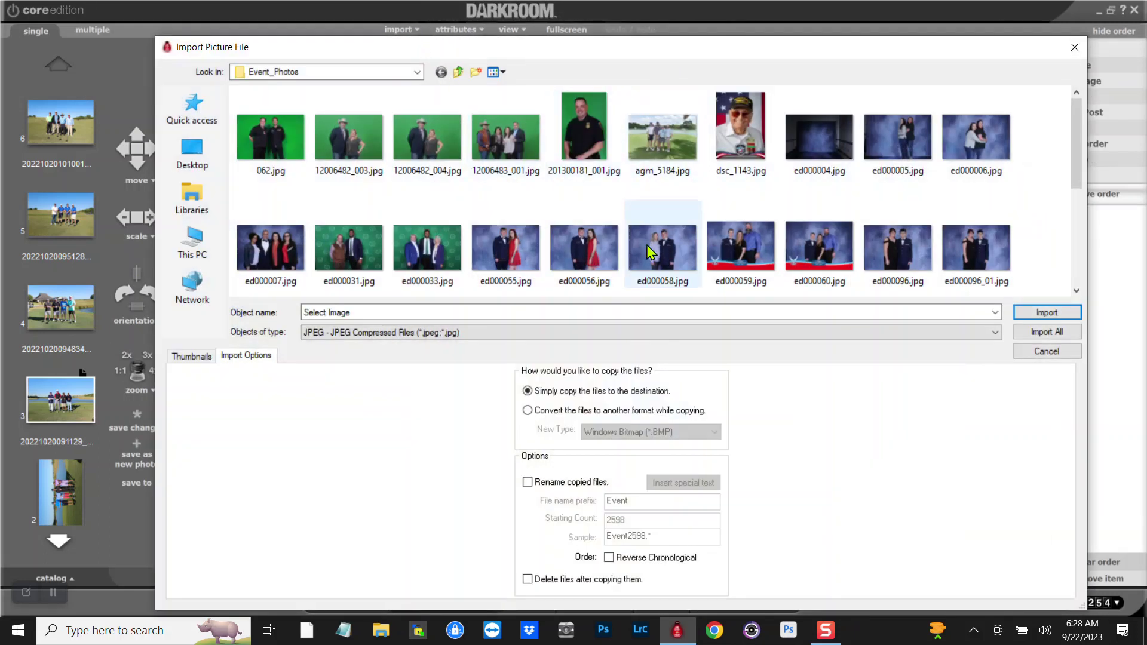
{"action": "mouse_move", "coordinate": [650, 246]}
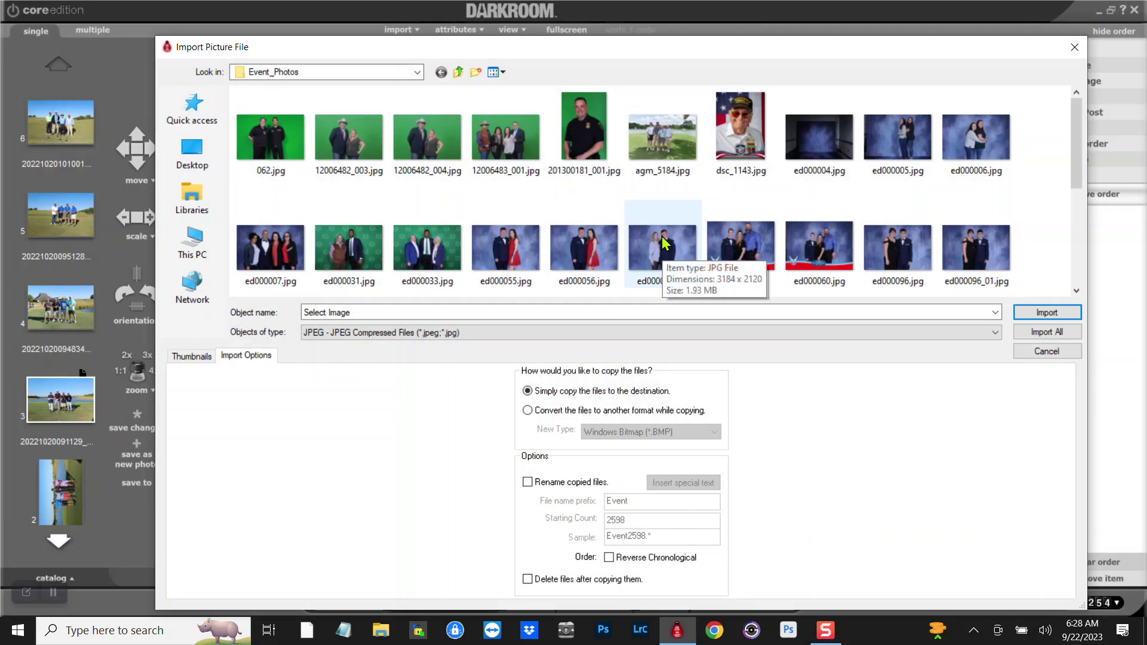
{"action": "left_click", "coordinate": [659, 242]}
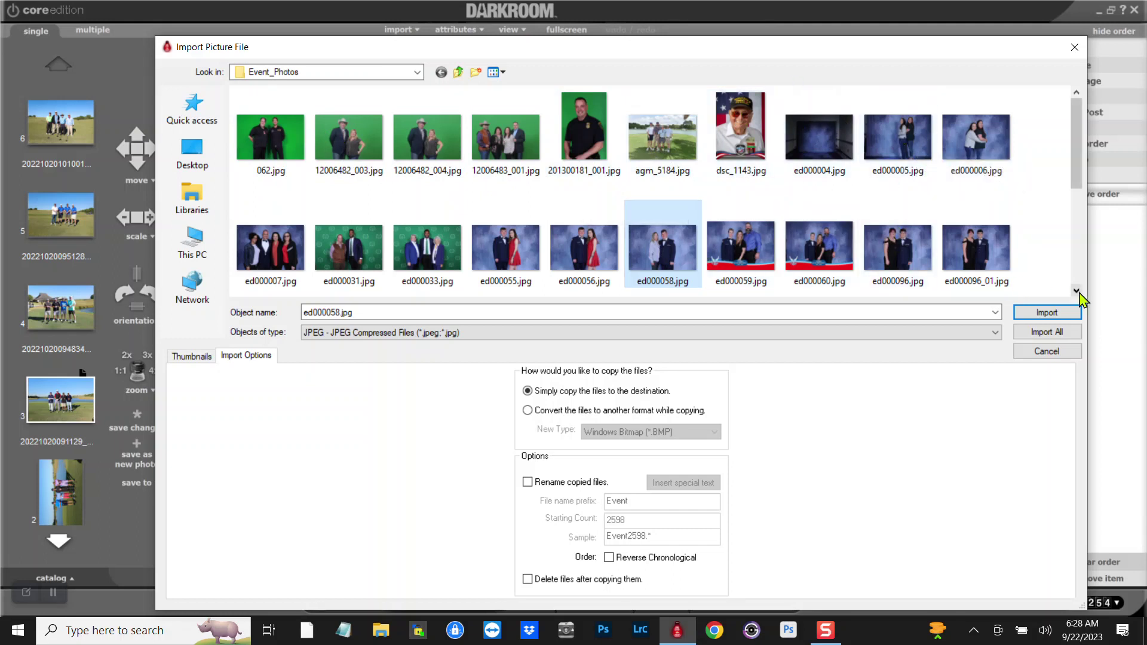
{"action": "left_click", "coordinate": [1044, 313]}
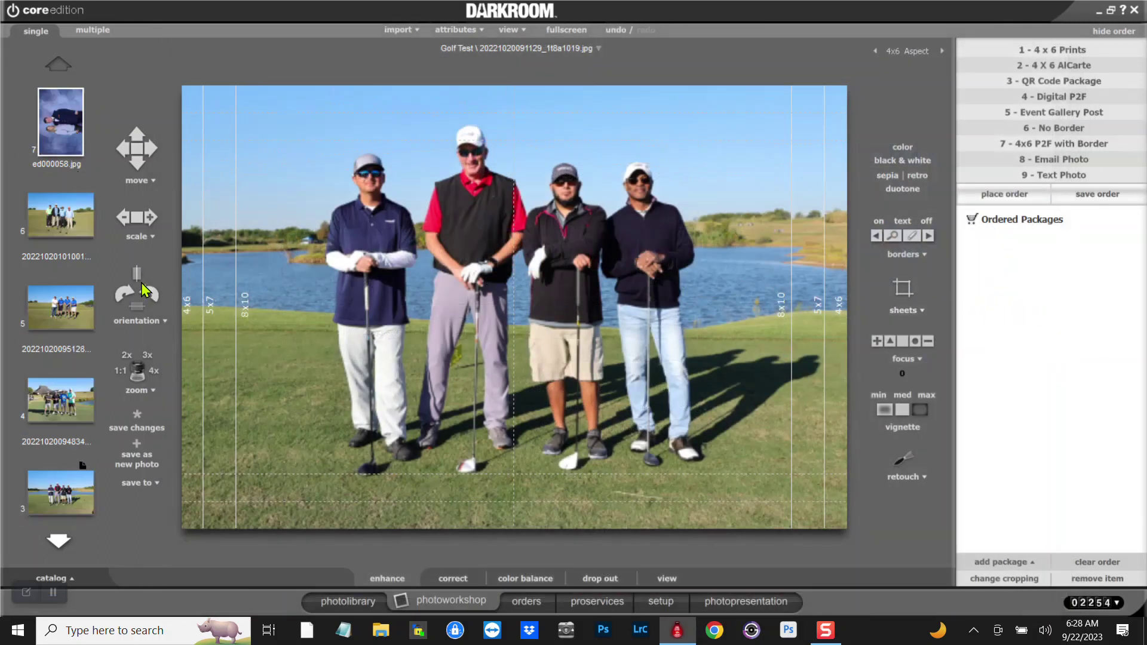
Step: Turn the couple photo upright, zoom and shift it in frame, then order Digital P2F
{"action": "left_click", "coordinate": [124, 292]}
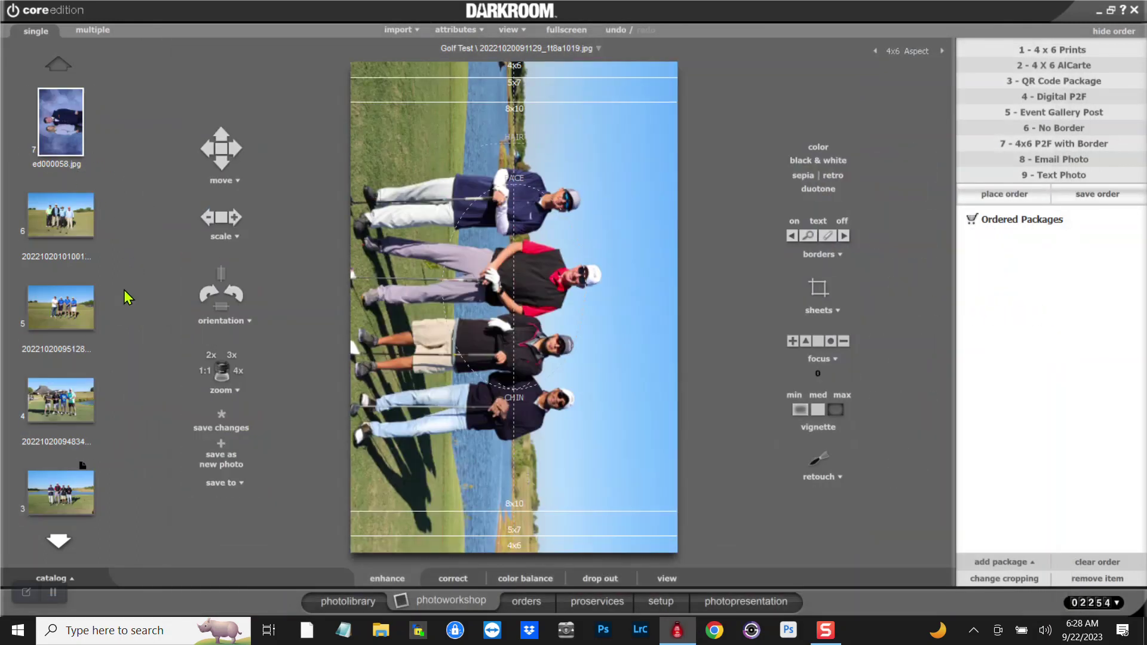
{"action": "left_click", "coordinate": [66, 118]}
{"action": "left_click", "coordinate": [209, 294]}
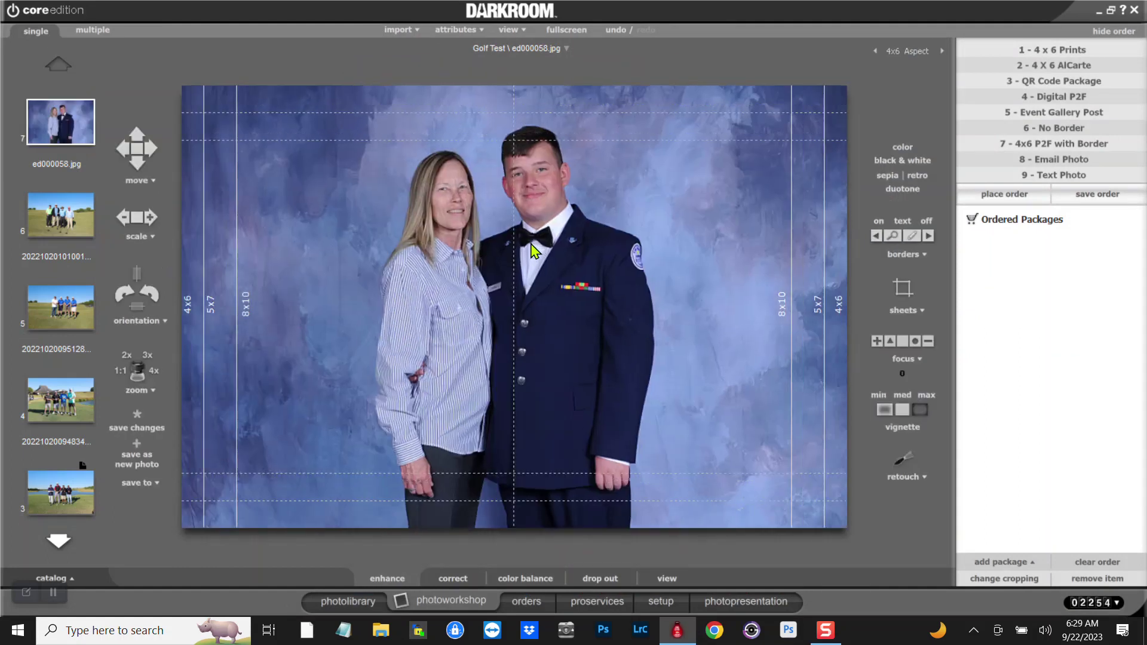
{"action": "scroll", "coordinate": [533, 246], "scroll_direction": "up", "scroll_amount": 4}
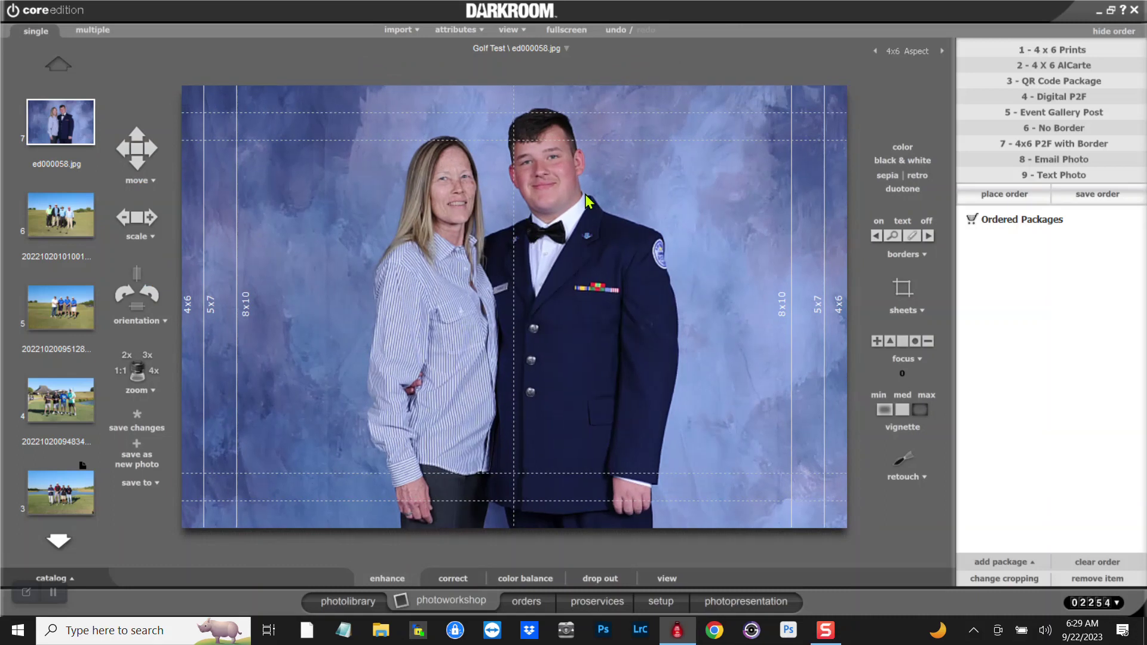
{"action": "left_click_drag", "start_coordinate": [588, 210], "coordinate": [578, 221]}
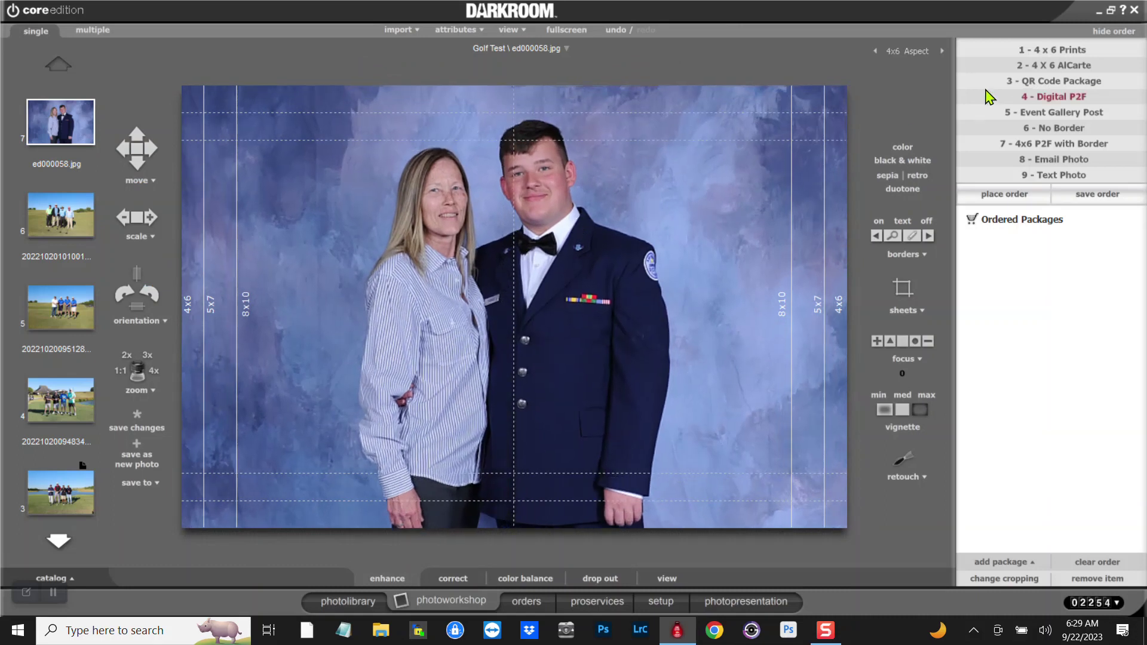
{"action": "left_click", "coordinate": [1030, 101]}
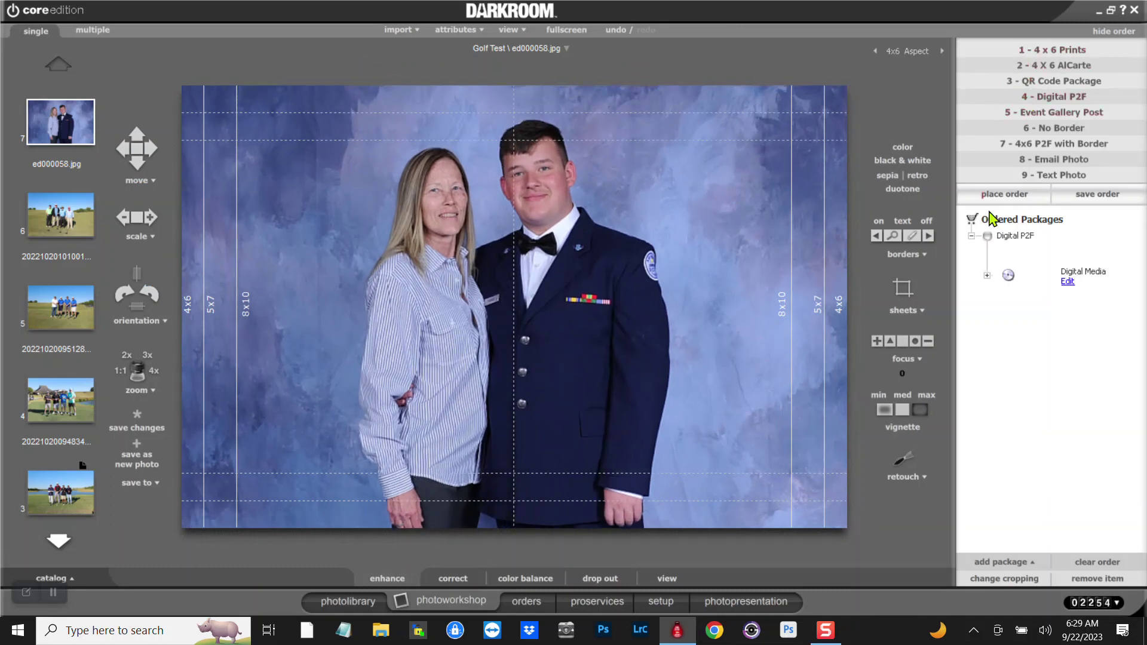
{"action": "left_click", "coordinate": [1001, 197]}
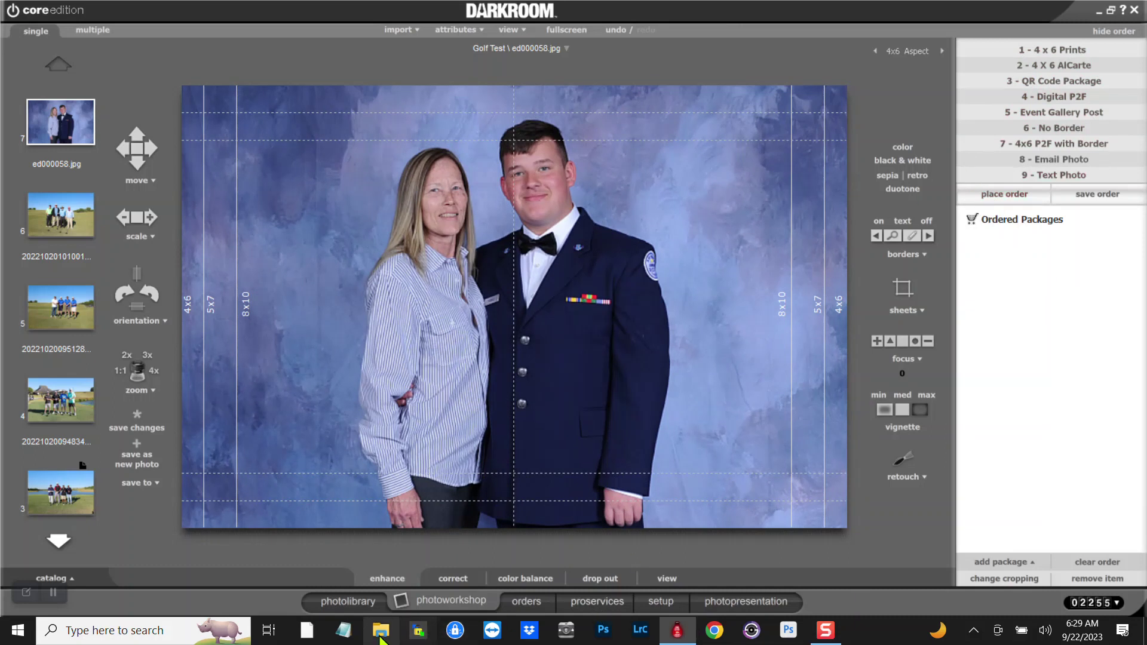
Step: Check ed000058.jpg in Pictures > Darkroom P2F Photos > 4x6_P2F_Border, then close Explorer
{"action": "left_click", "coordinate": [380, 633]}
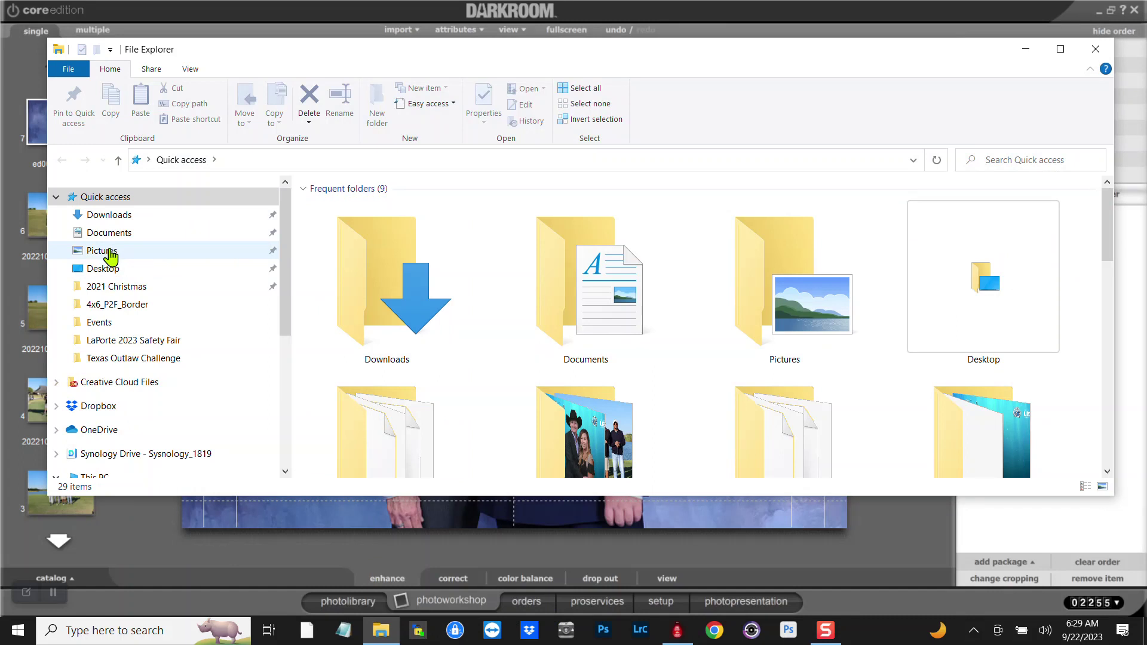
{"action": "left_click", "coordinate": [108, 251]}
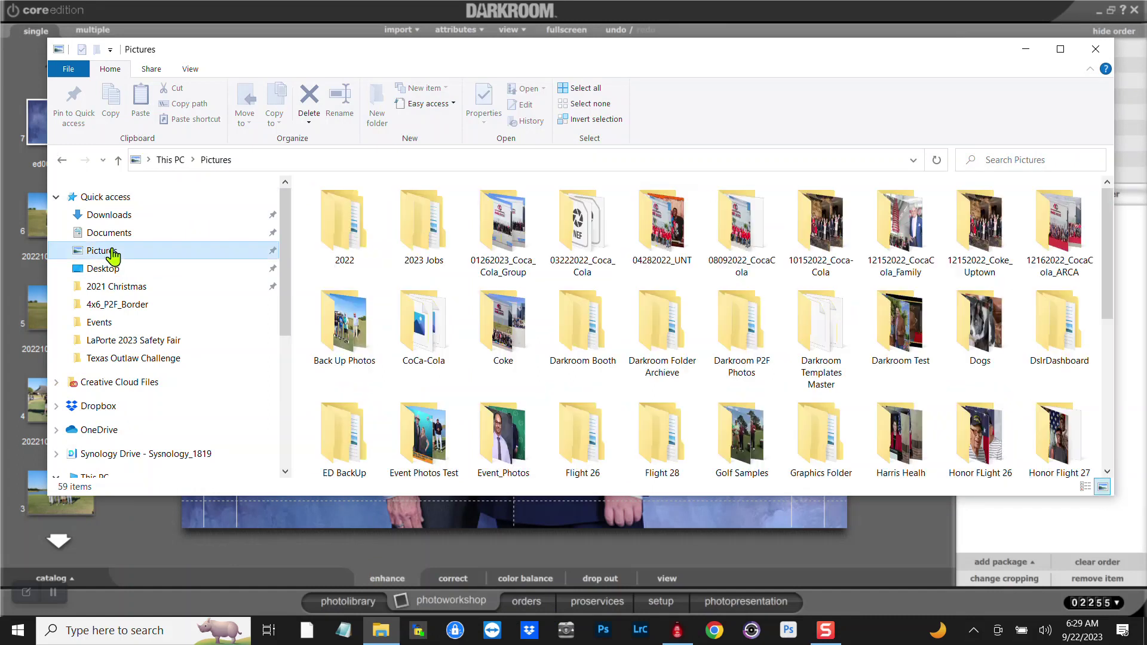
{"action": "double_click", "coordinate": [757, 318]}
{"action": "double_click", "coordinate": [518, 232]}
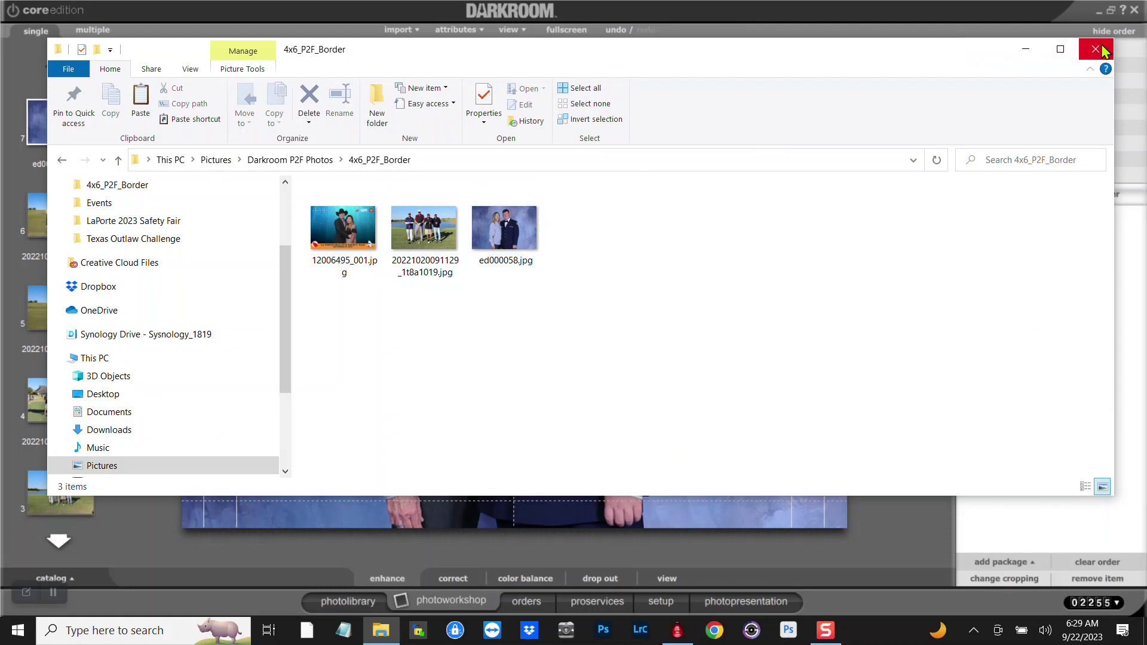
{"action": "left_click", "coordinate": [1095, 48]}
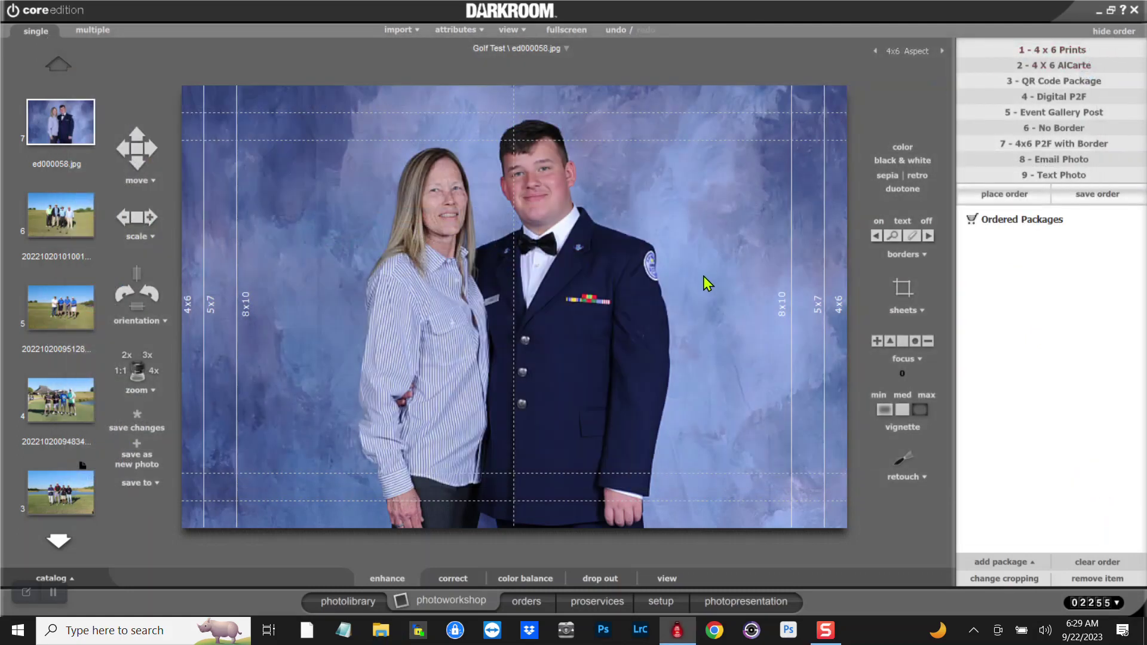